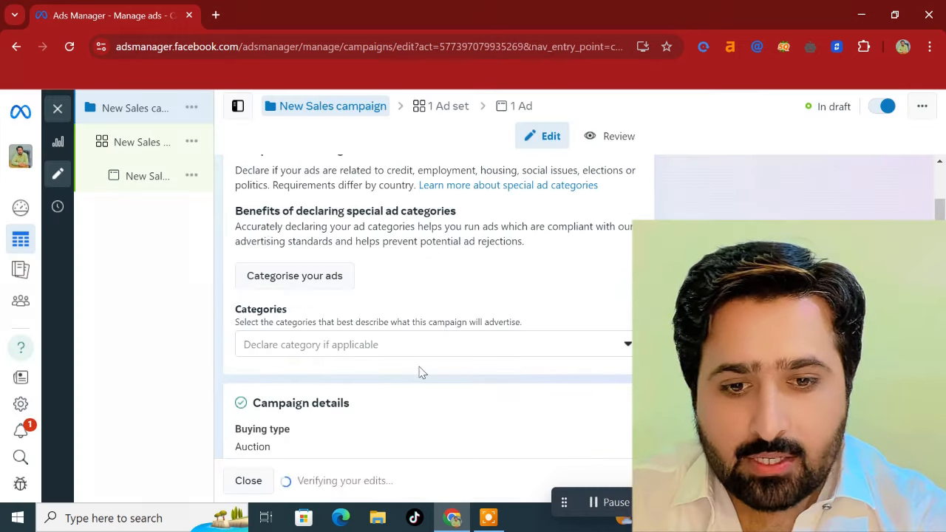
Open the settings of the New Sales ad set inside the New Sales campaign.
scroll(363, 354, "down", 3)
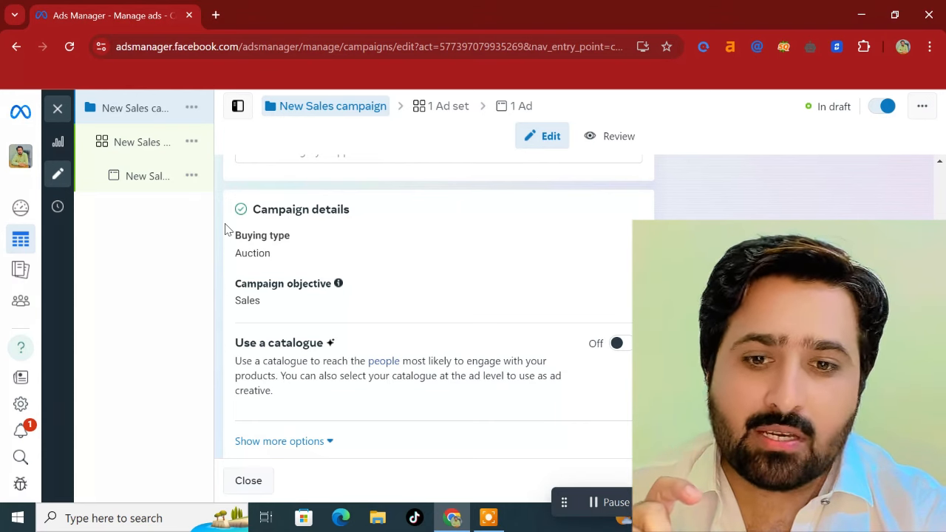
left_click(135, 142)
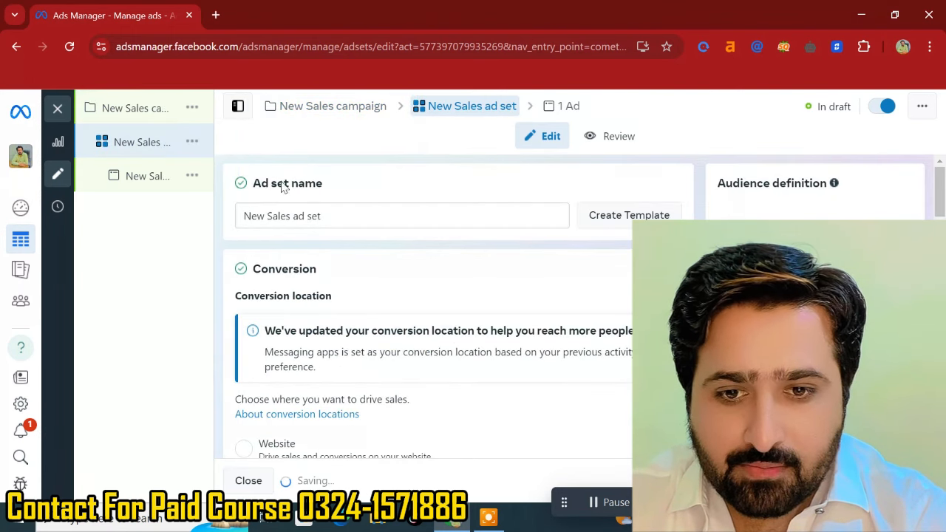
left_click(140, 112)
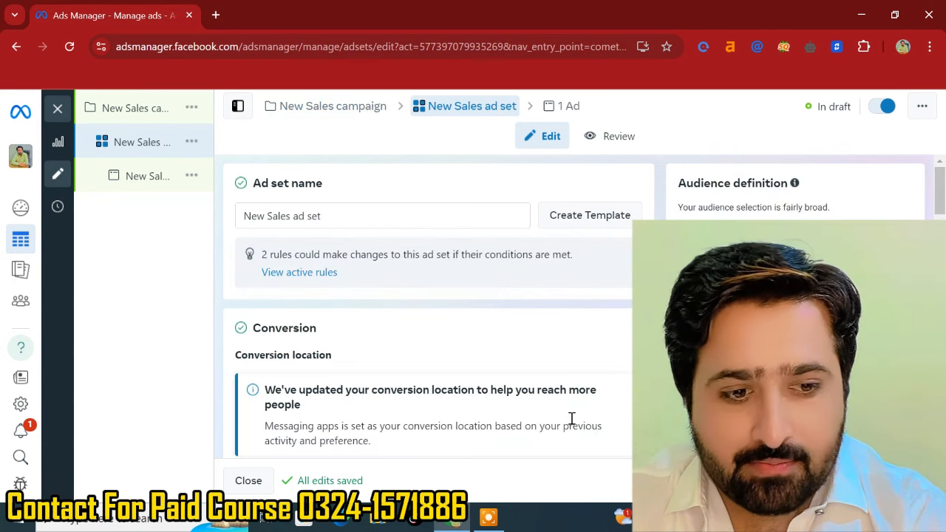
Set the ad set's conversion location to Website.
scroll(406, 294, "down", 2)
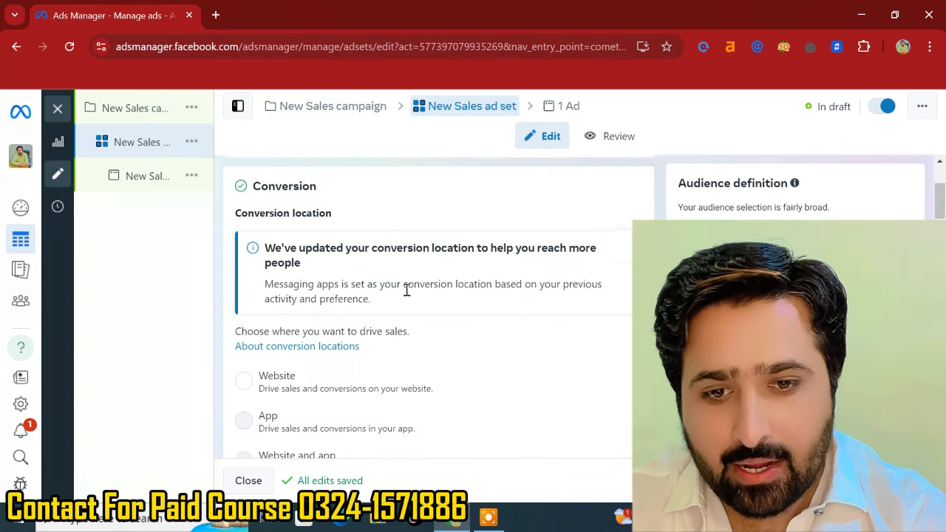
scroll(407, 294, "up", 2)
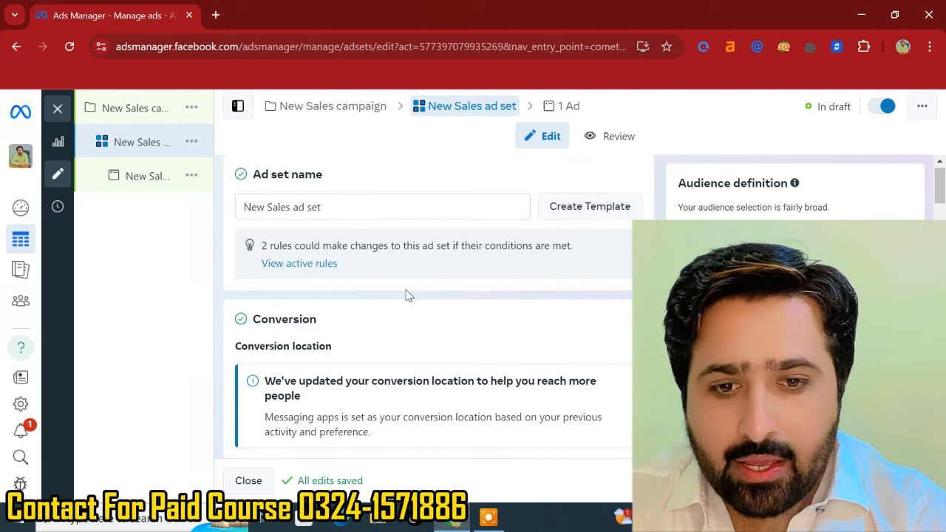
scroll(343, 211, "down", 4)
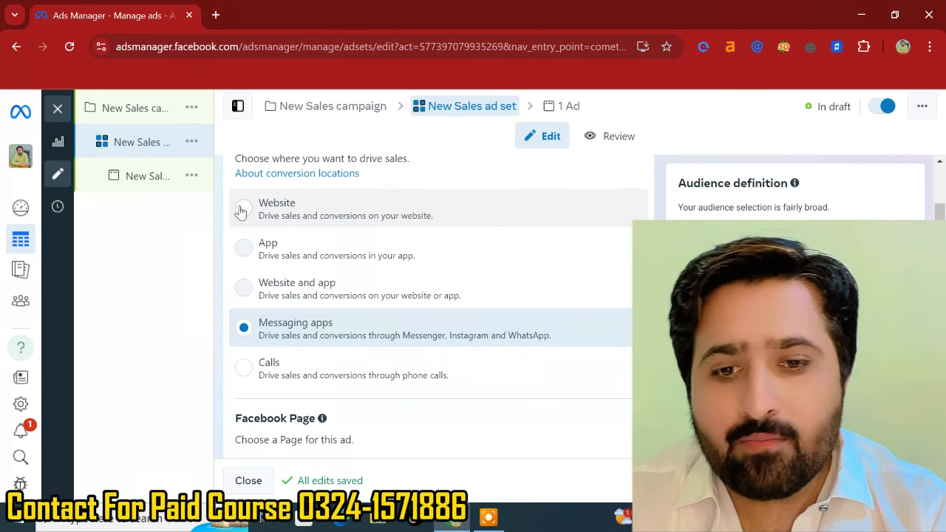
left_click(241, 210)
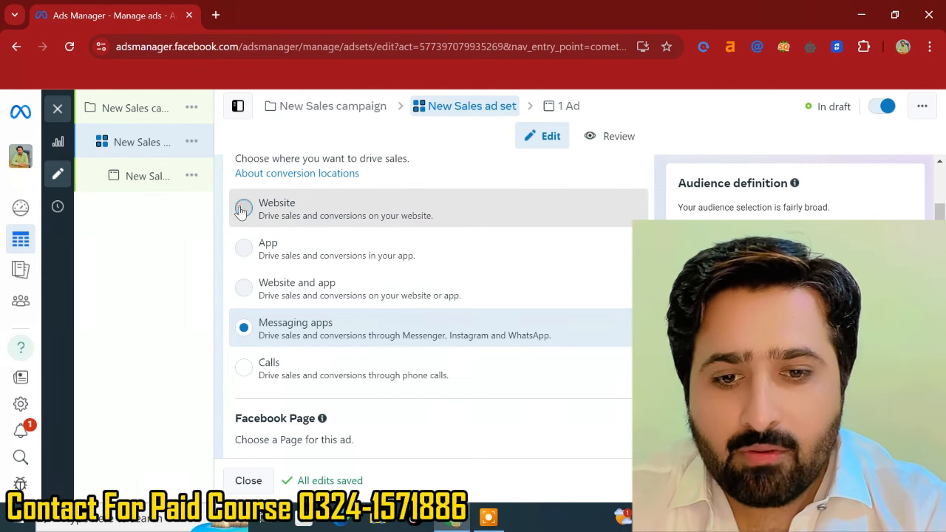
Examine the available performance goals and the selectable pixels for the ad set's website conversions.
scroll(305, 252, "down", 1)
scroll(305, 252, "down", 1)
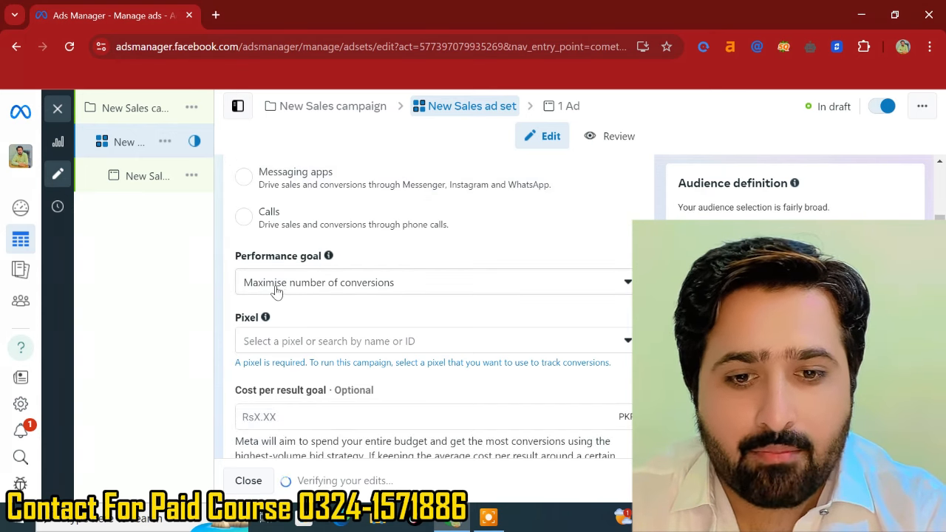
left_click(300, 289)
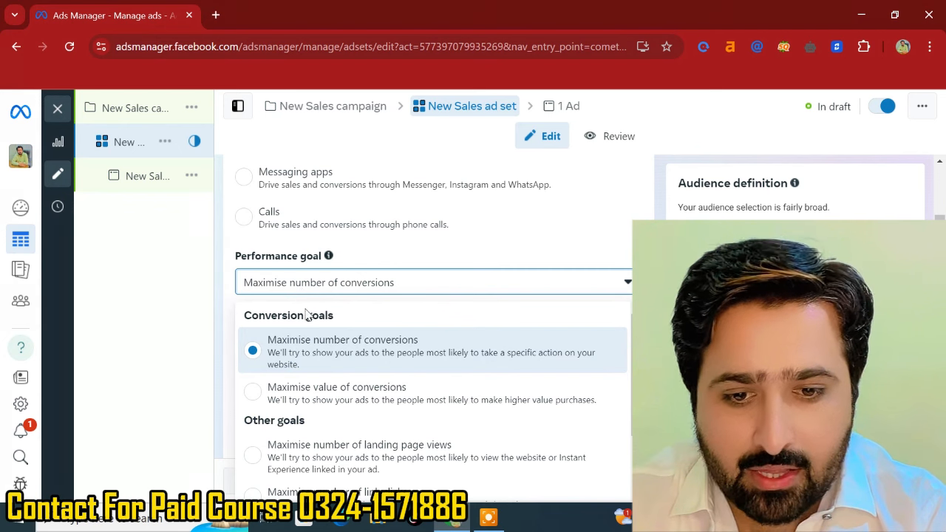
scroll(301, 409, "down", 1)
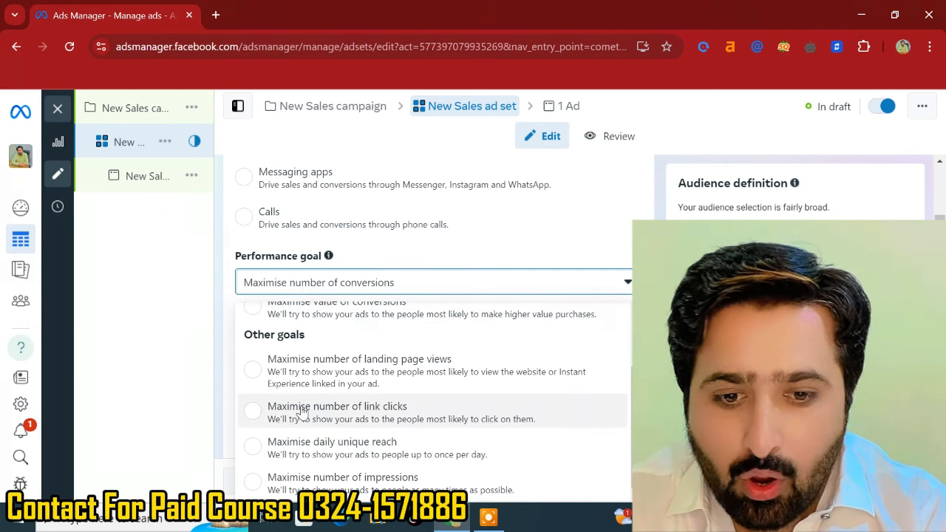
scroll(301, 412, "up", 1)
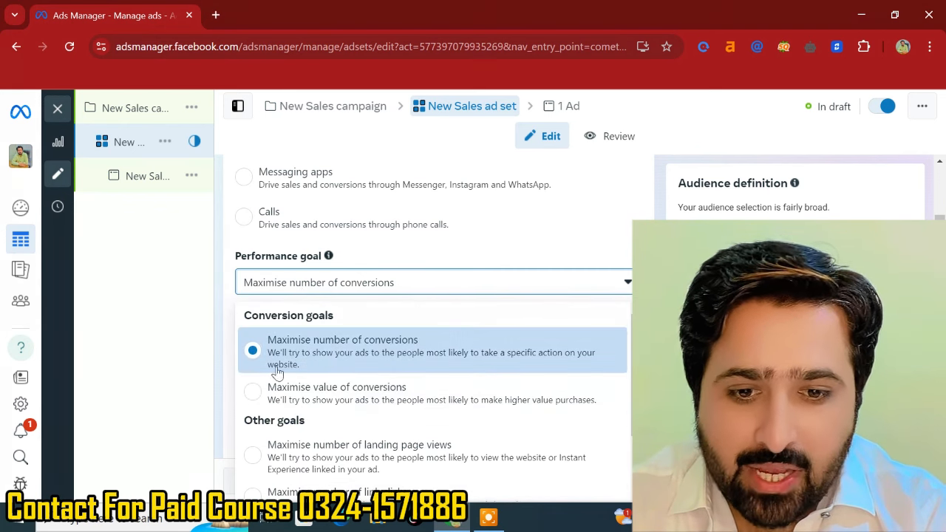
left_click(507, 253)
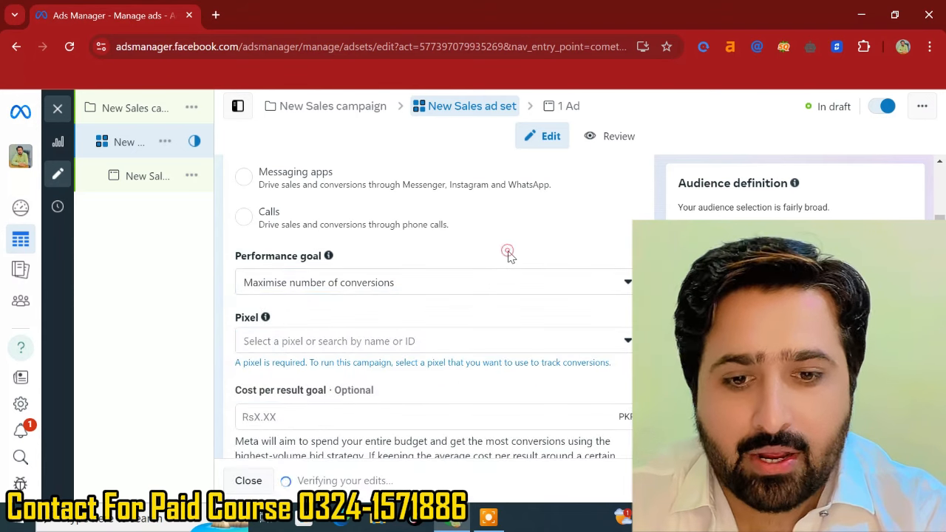
scroll(362, 347, "down", 1)
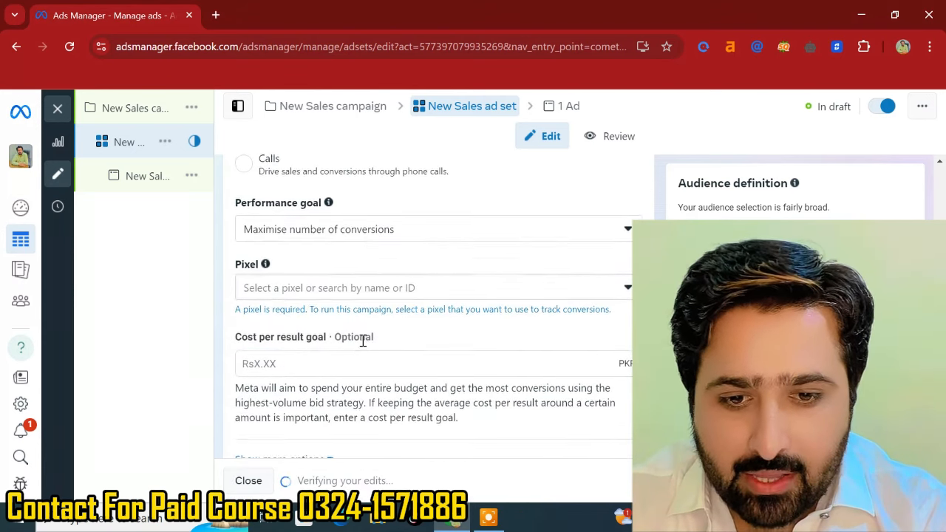
left_click(295, 297)
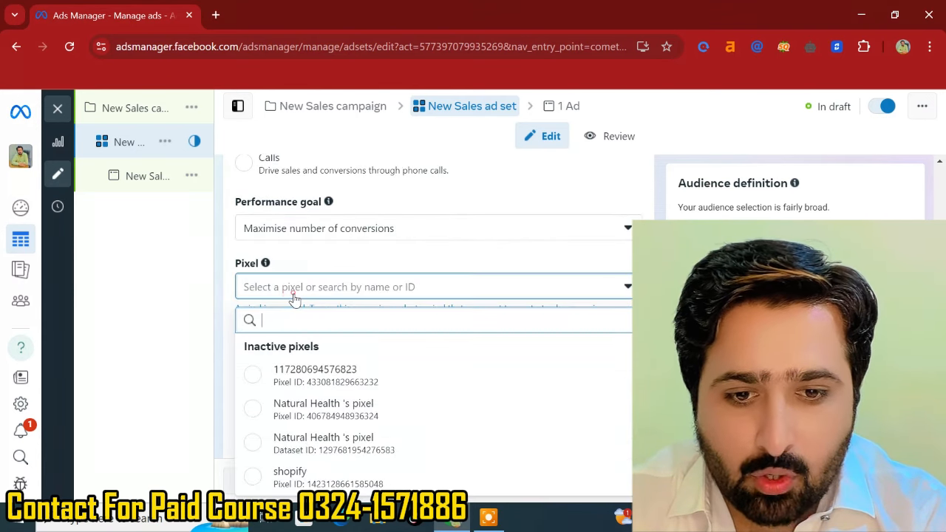
left_click(294, 299)
scroll(330, 357, "down", 3)
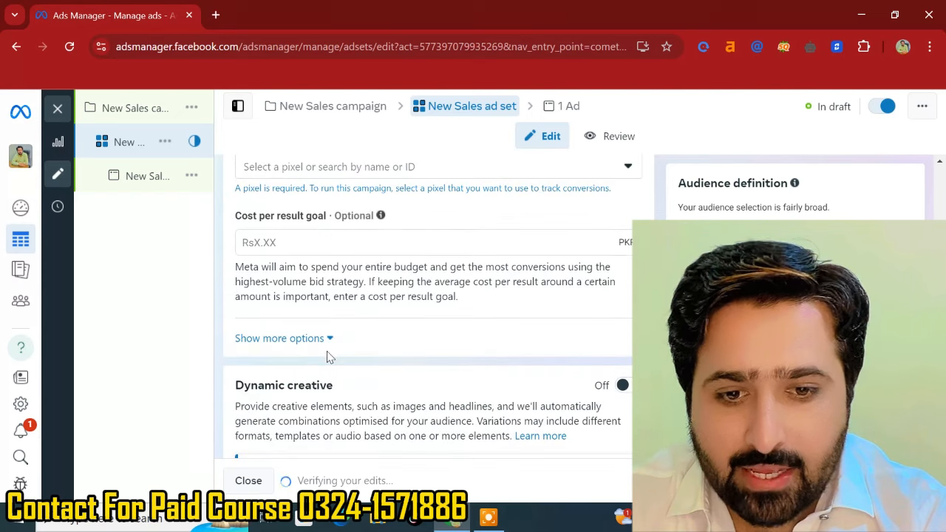
scroll(361, 246, "up", 2)
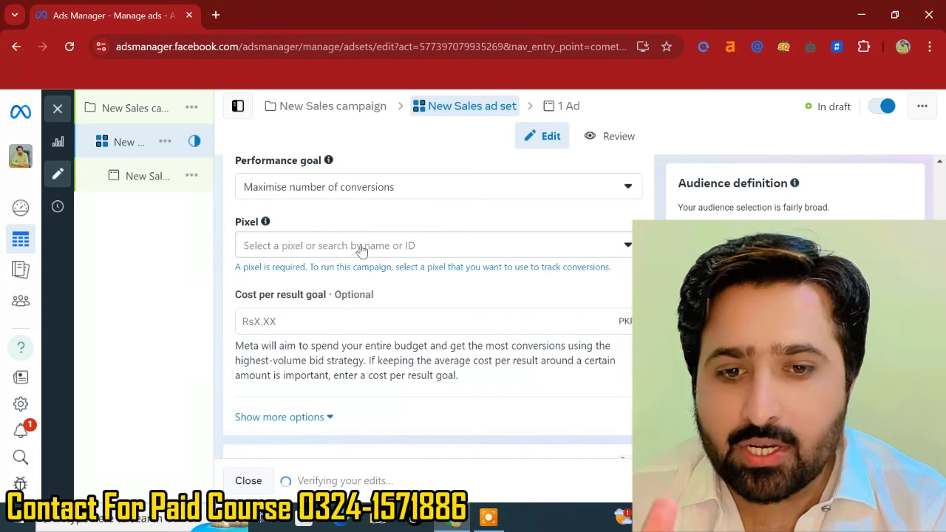
Examine the ad set's cost per result goal, dynamic creative and daily budget settings.
scroll(361, 251, "down", 1)
scroll(361, 251, "down", 5)
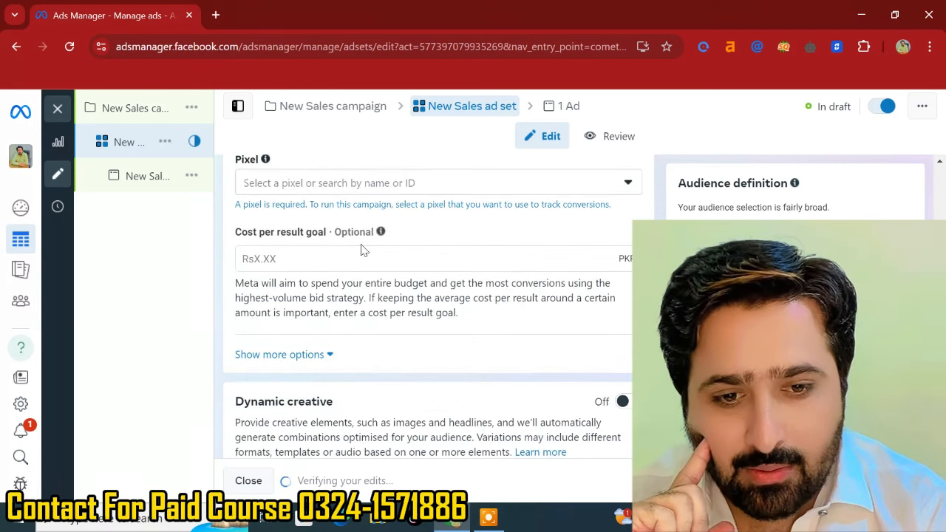
scroll(361, 245, "down", 3)
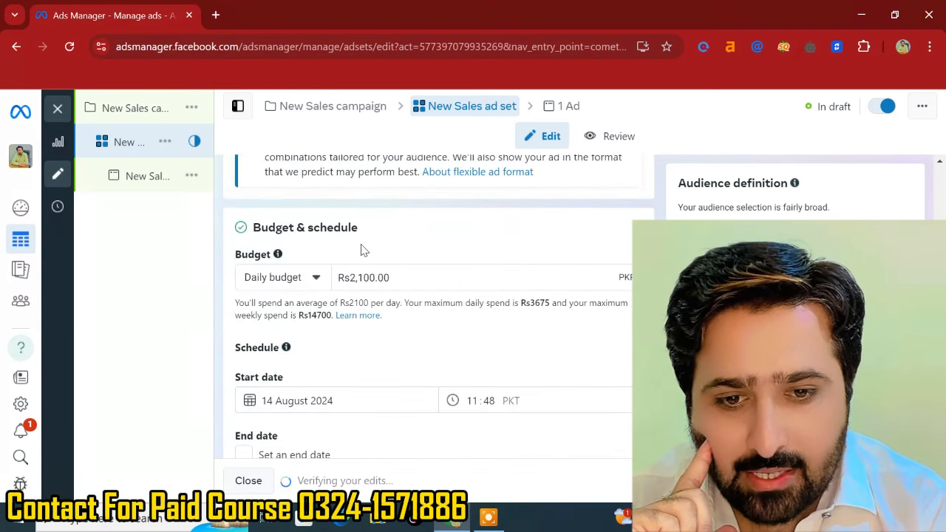
left_click(392, 278)
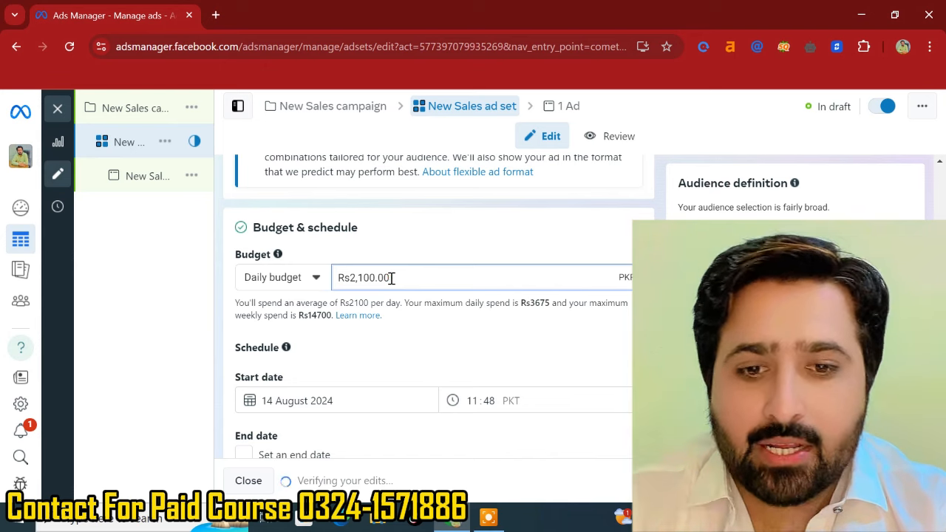
scroll(391, 279, "up", 2)
scroll(392, 278, "up", 2)
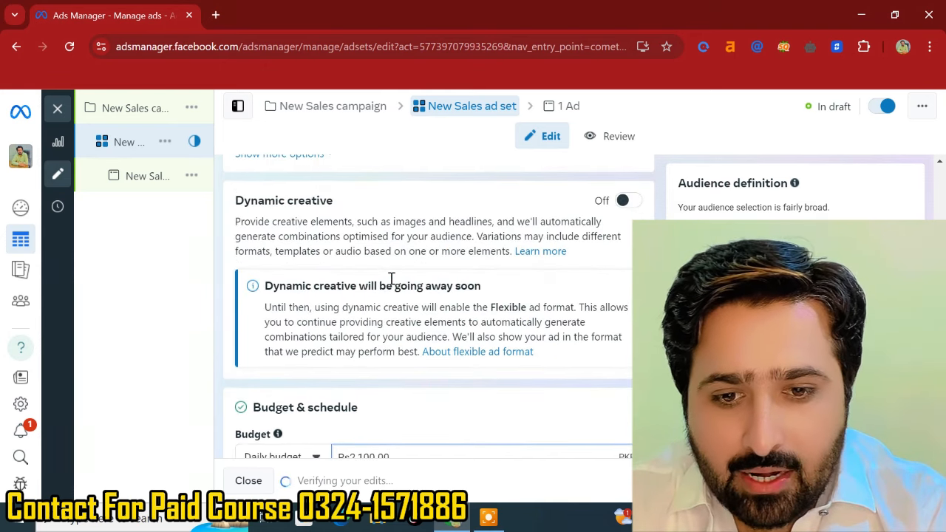
scroll(391, 278, "up", 6)
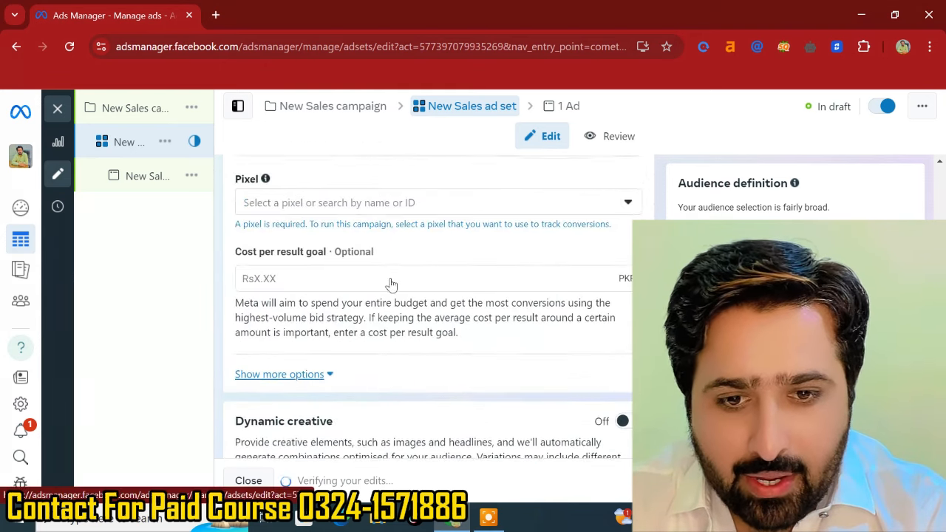
scroll(392, 278, "down", 10)
scroll(390, 281, "up", 1)
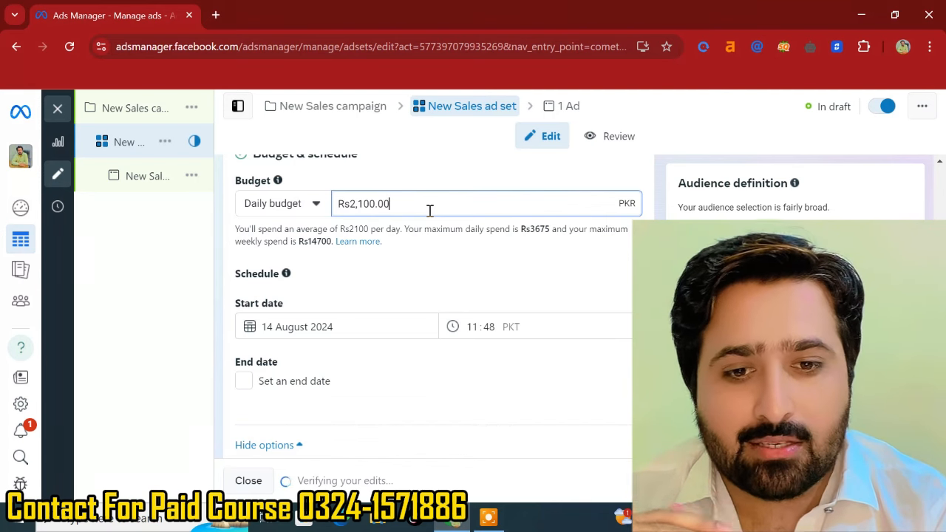
Review the ad set's end date, budget scheduling, ad scheduling, audience controls and Advantage+ audience settings.
scroll(430, 214, "down", 3)
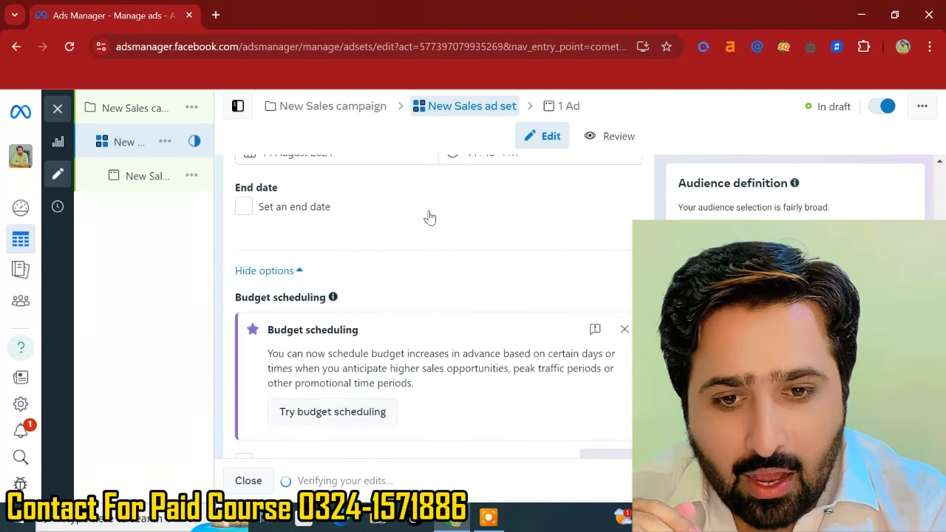
scroll(429, 216, "down", 6)
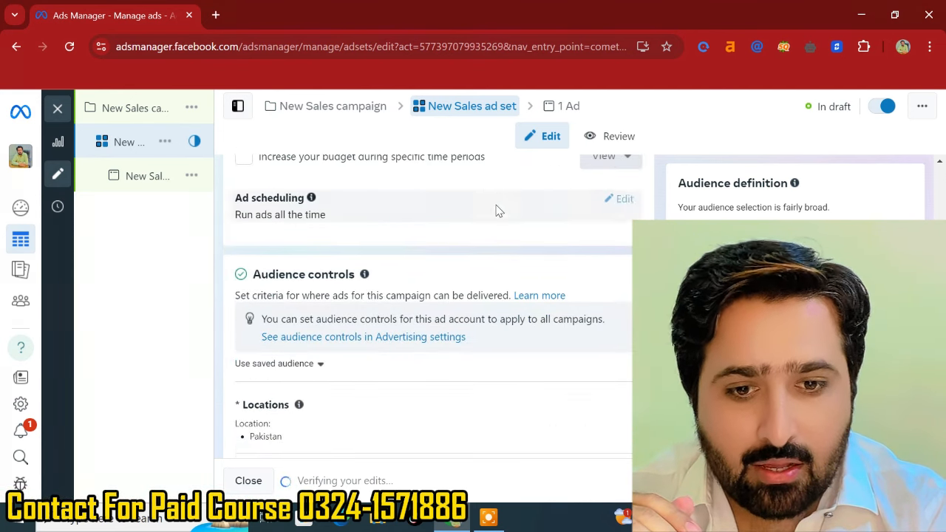
scroll(497, 211, "up", 2)
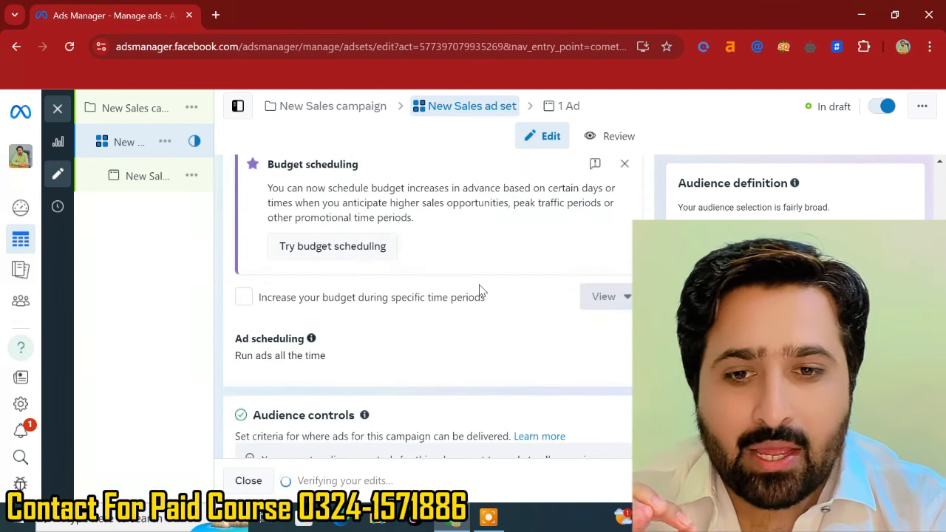
scroll(481, 291, "up", 1)
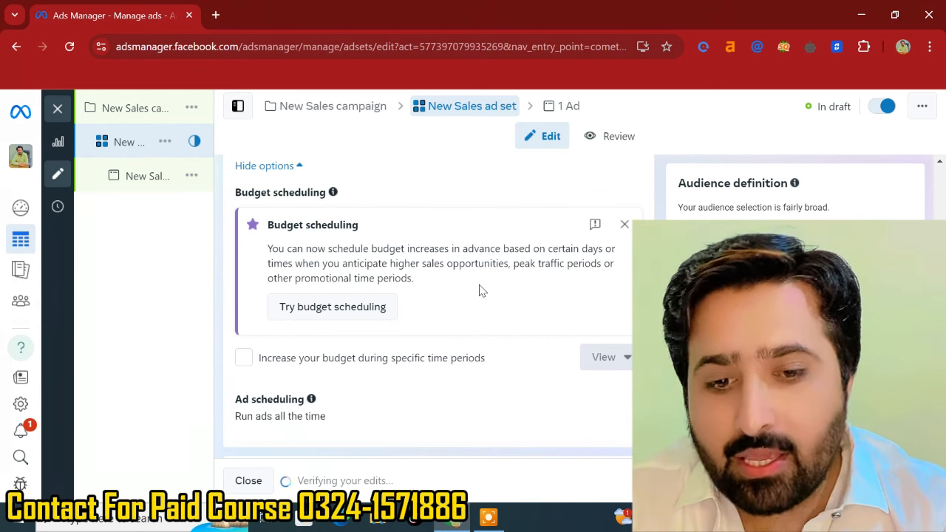
scroll(478, 291, "down", 1)
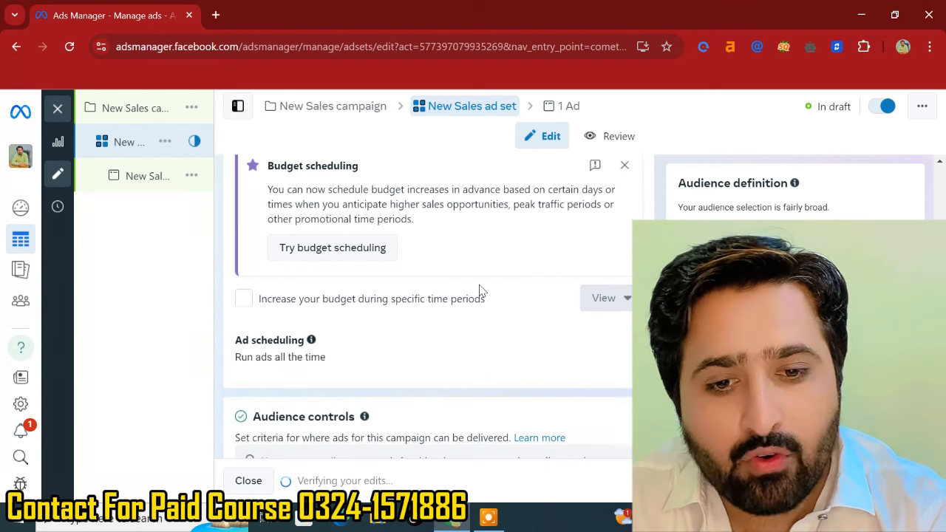
scroll(478, 290, "down", 4)
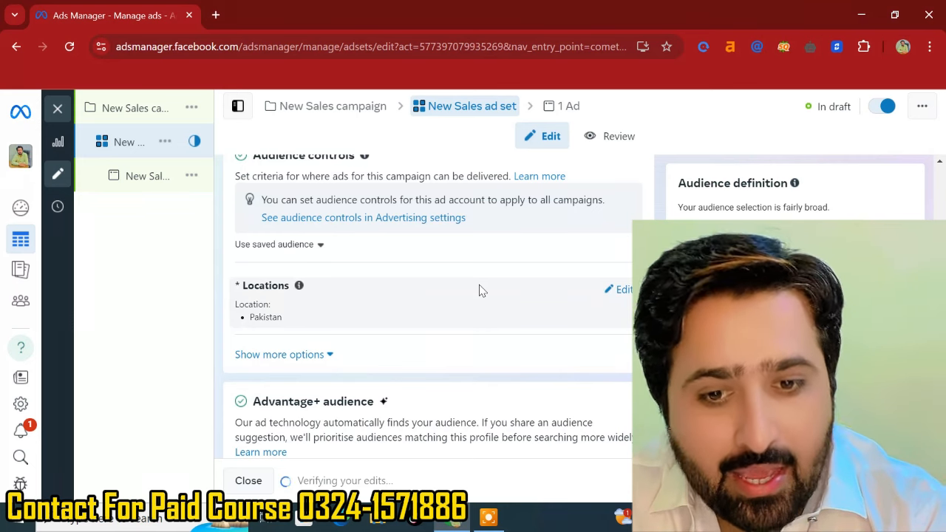
scroll(533, 295, "up", 1)
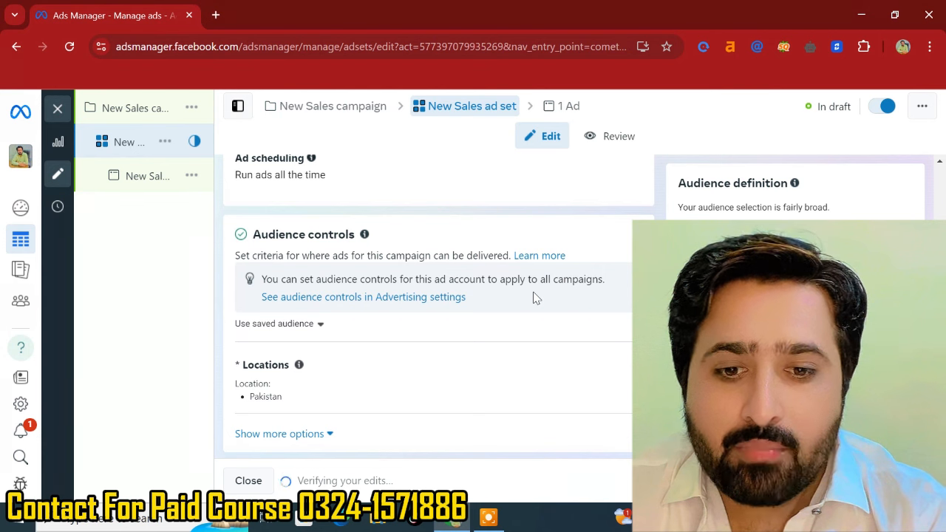
scroll(535, 297, "down", 1)
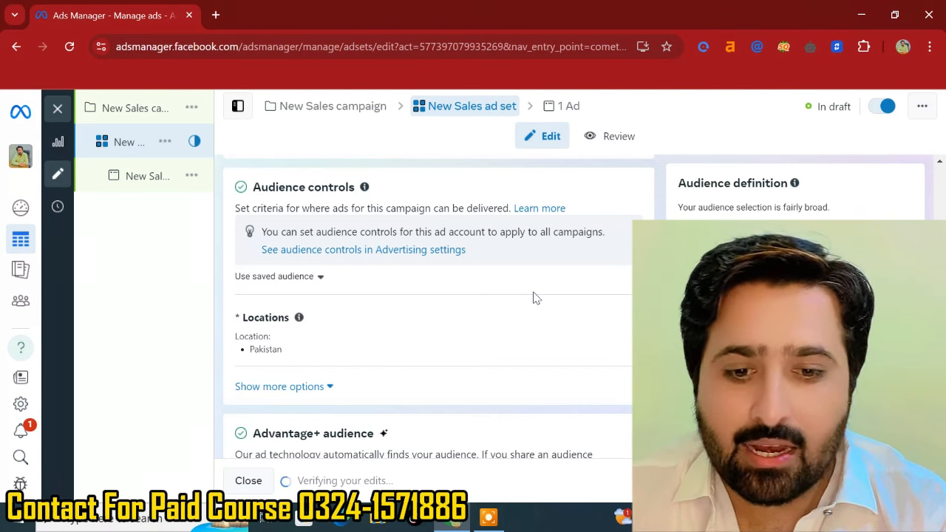
scroll(535, 297, "down", 3)
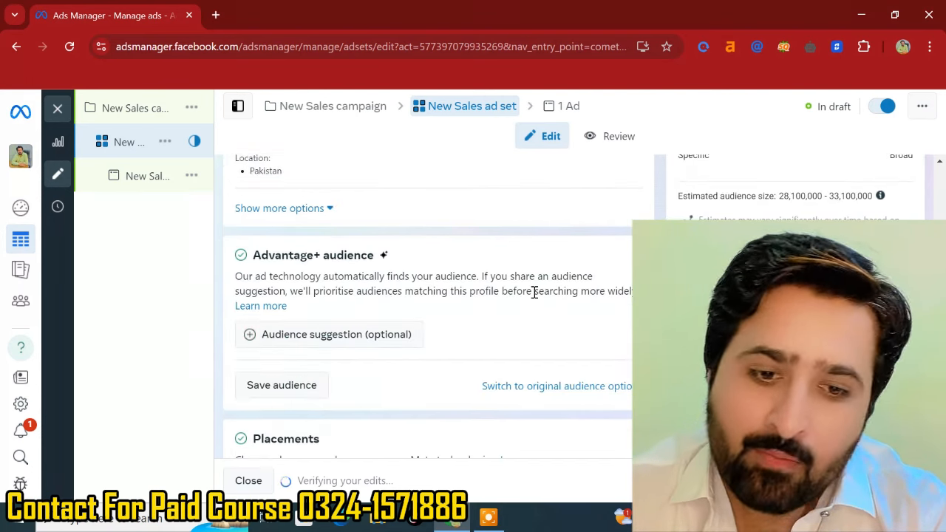
Edit the audience location to target Lahore, Punjab, Pakistan, and view its radius options.
scroll(393, 333, "up", 3)
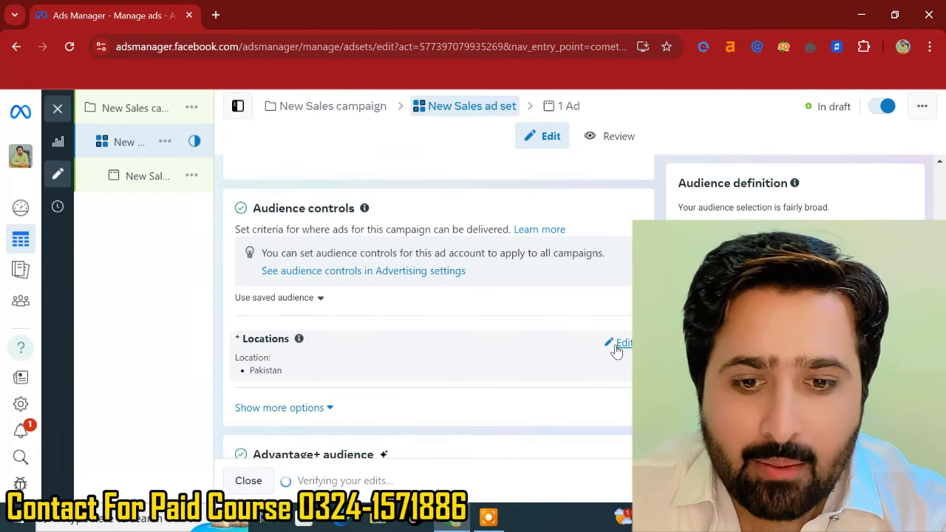
left_click(619, 344)
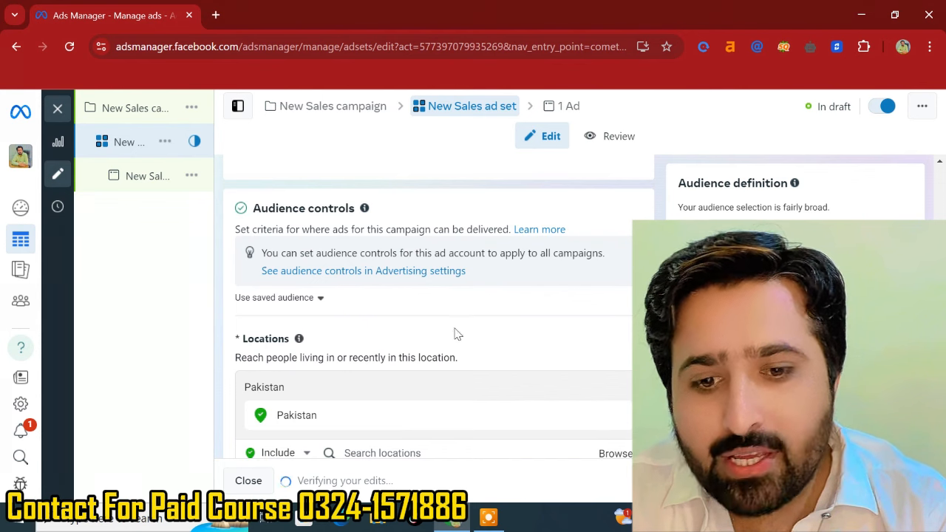
scroll(458, 317, "down", 1)
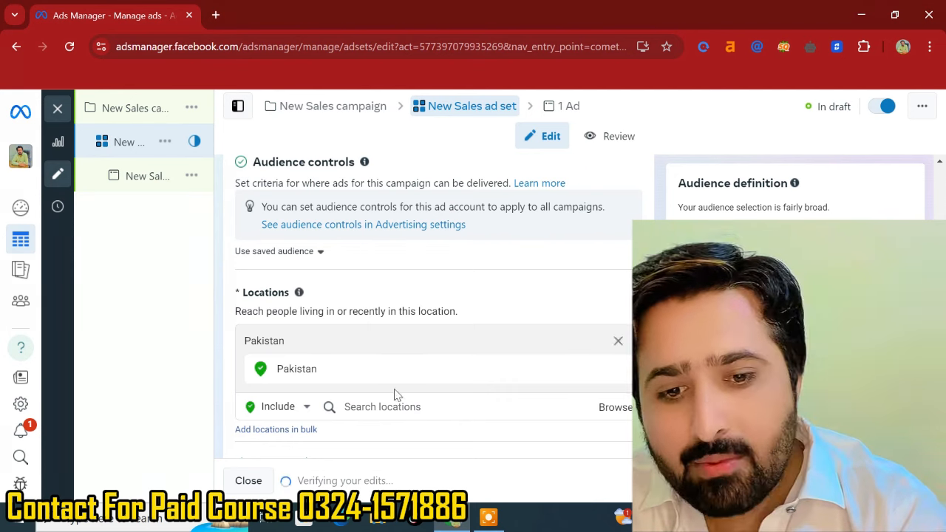
left_click(384, 410)
scroll(385, 411, "down", 2)
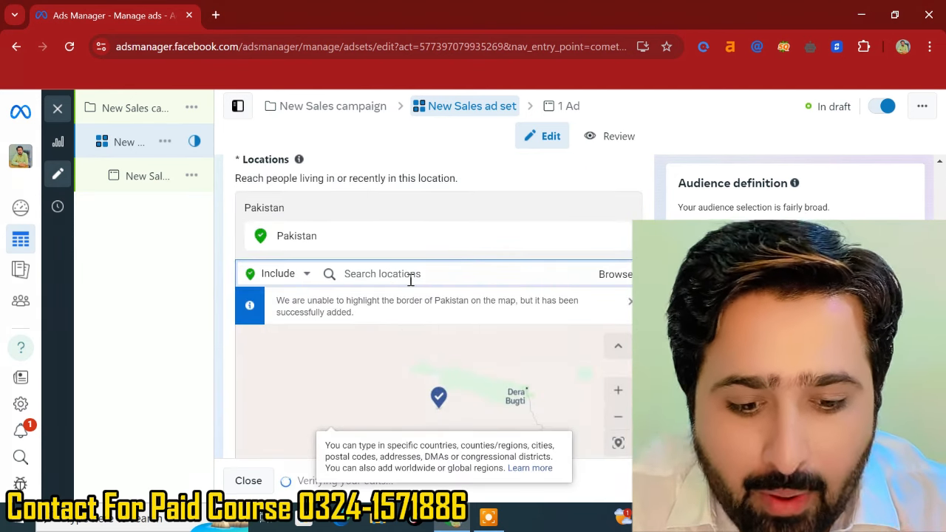
type("la")
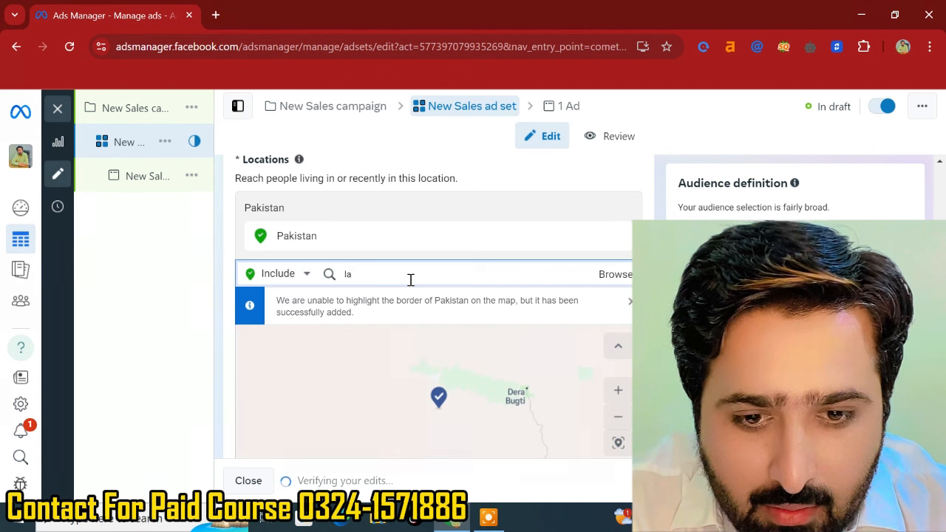
type("hore")
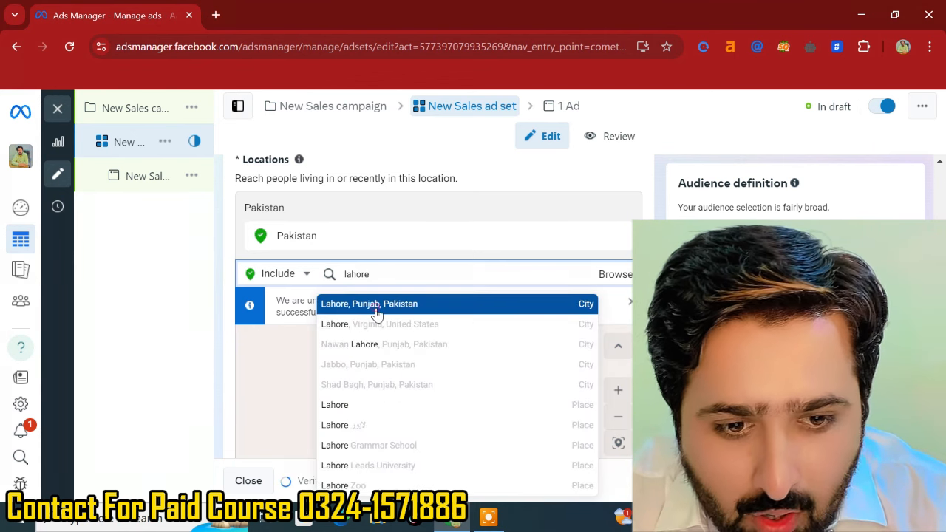
left_click(376, 314)
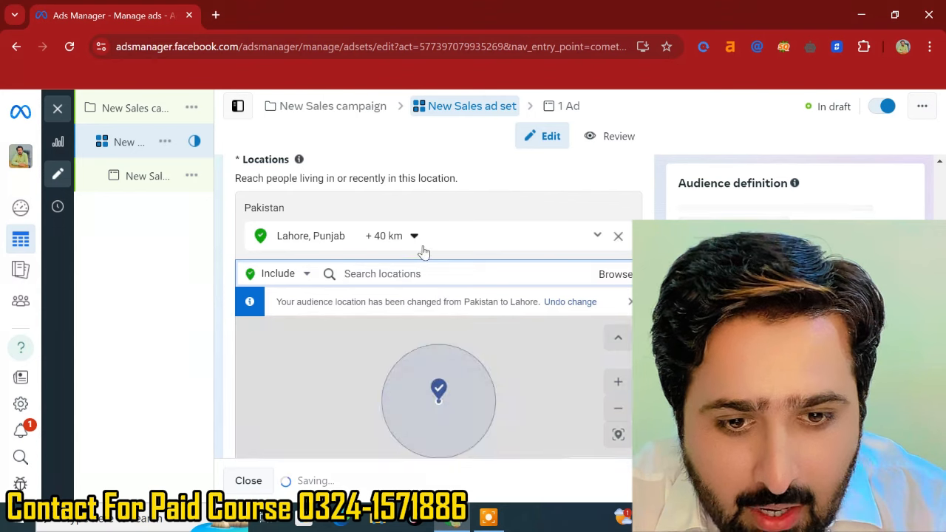
left_click(413, 236)
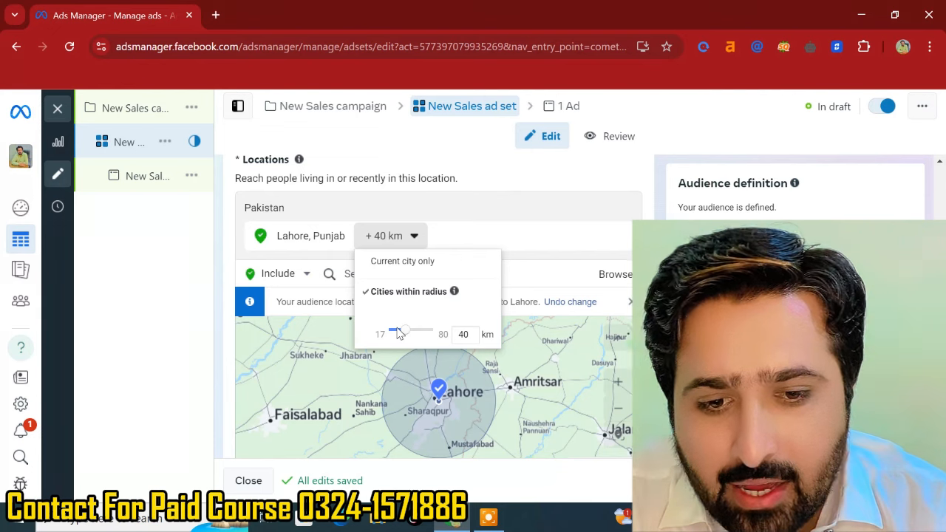
left_click(473, 204)
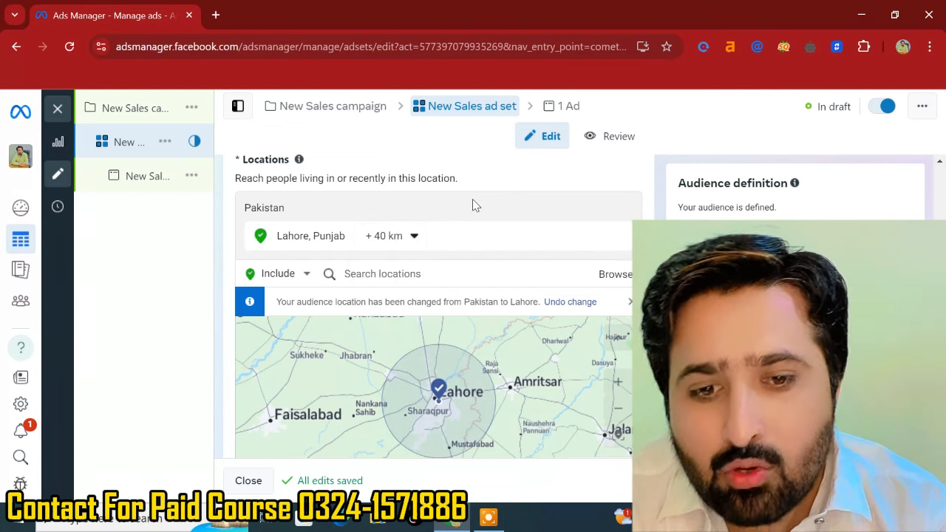
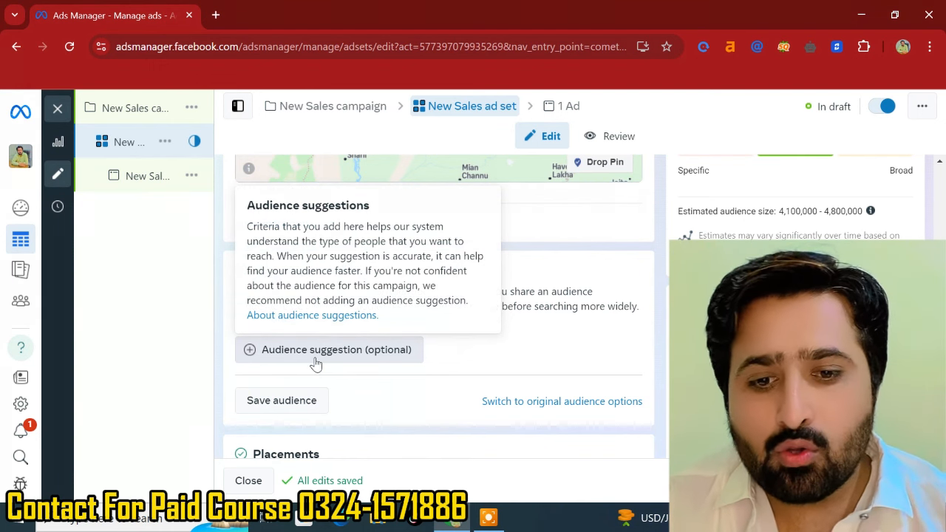
Open the optional audience suggestions and examine the minimum and maximum age choices, gender and detailed targeting settings.
left_click(315, 363)
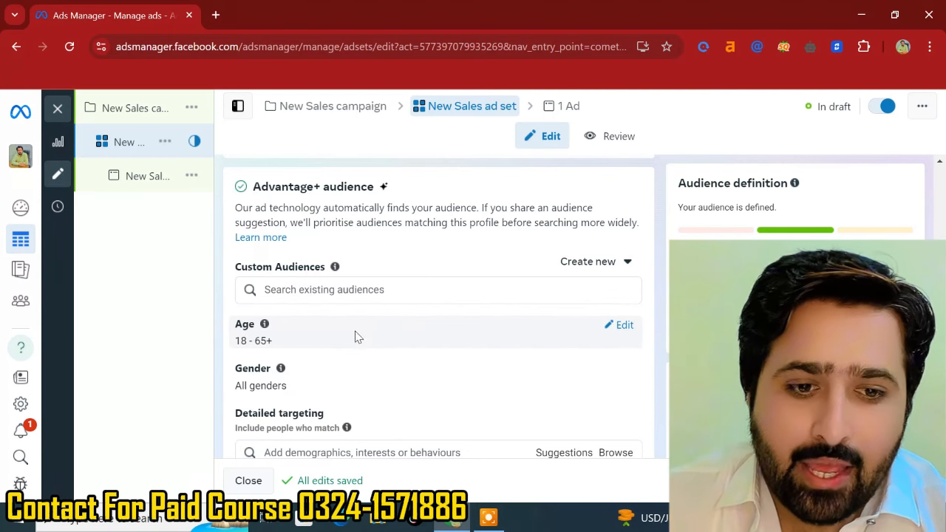
left_click(623, 326)
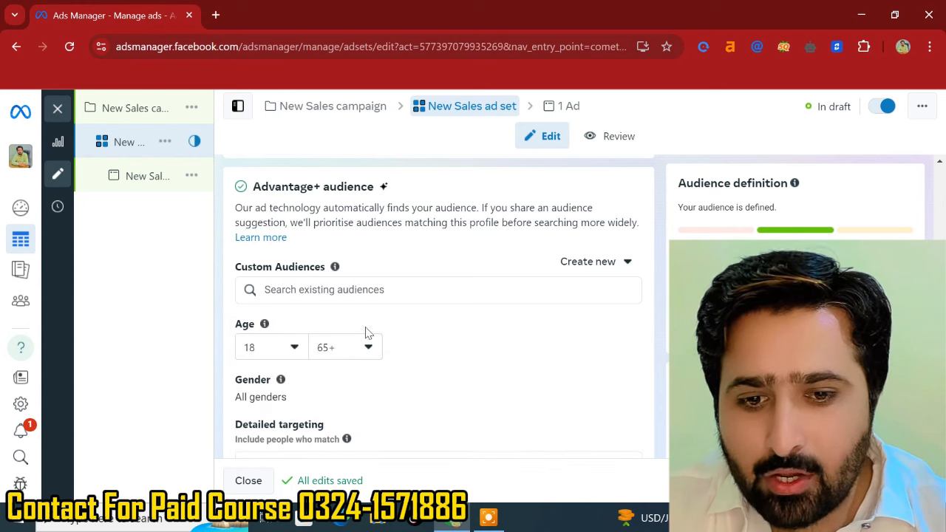
left_click(295, 348)
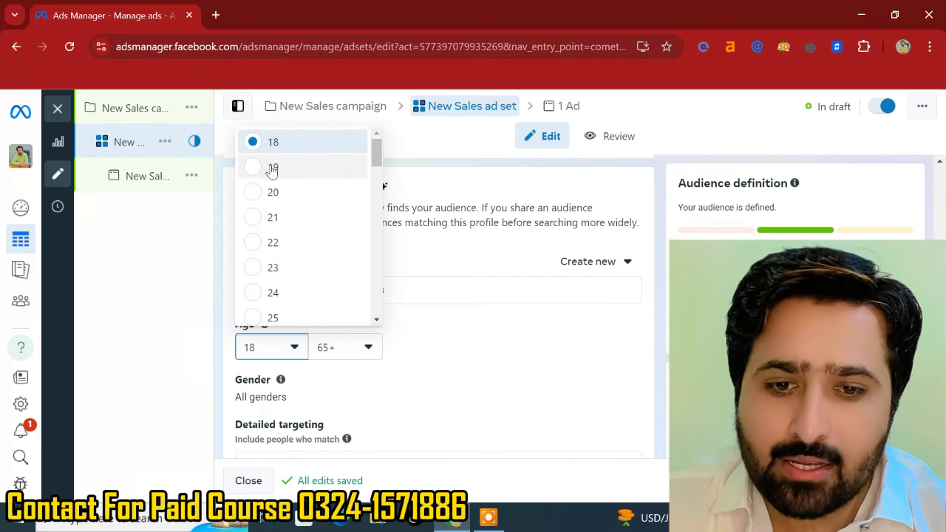
left_click(337, 349)
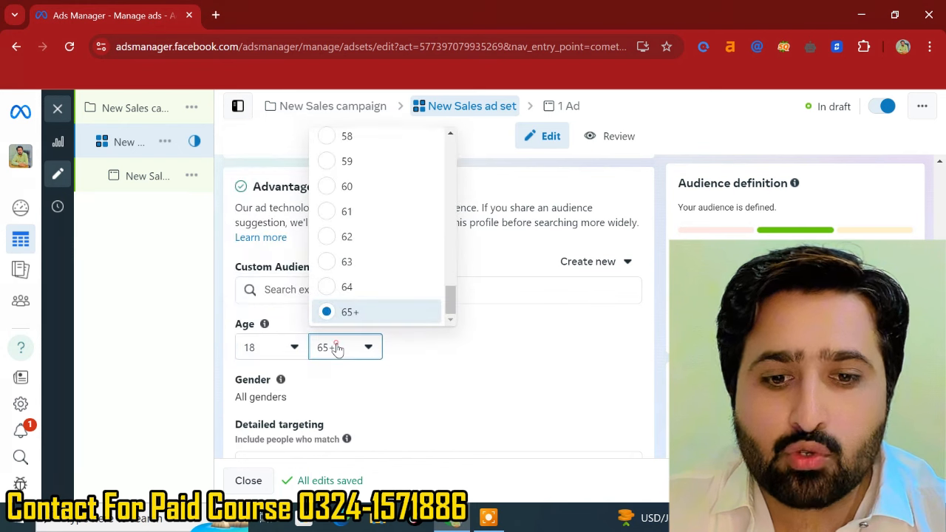
left_click(566, 354)
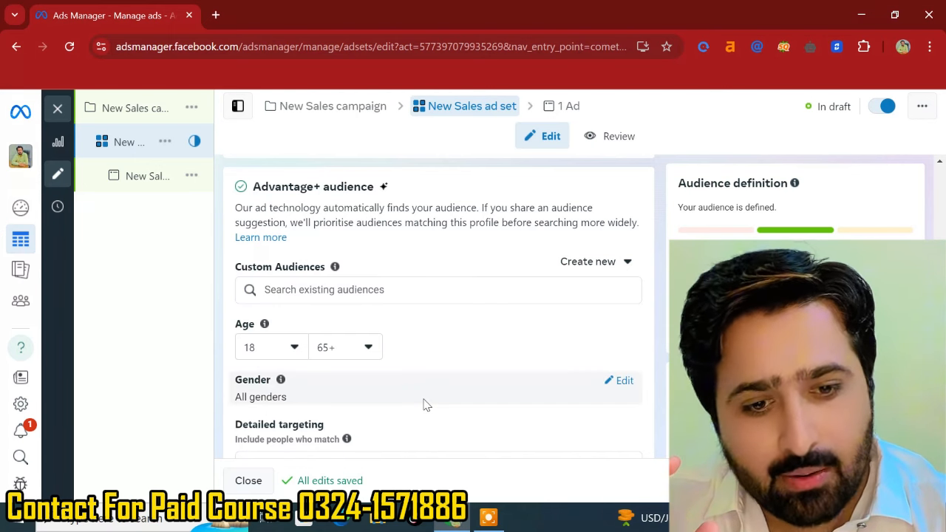
scroll(424, 403, "down", 2)
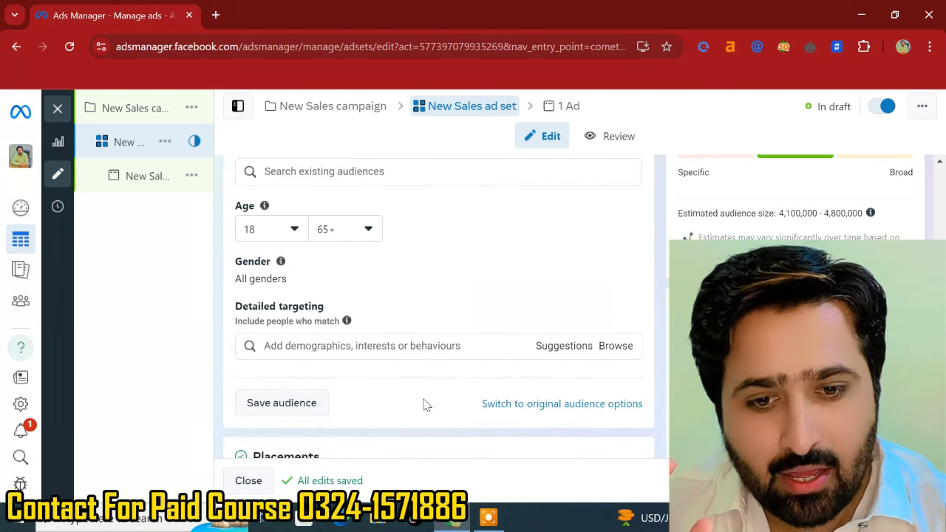
left_click(378, 348)
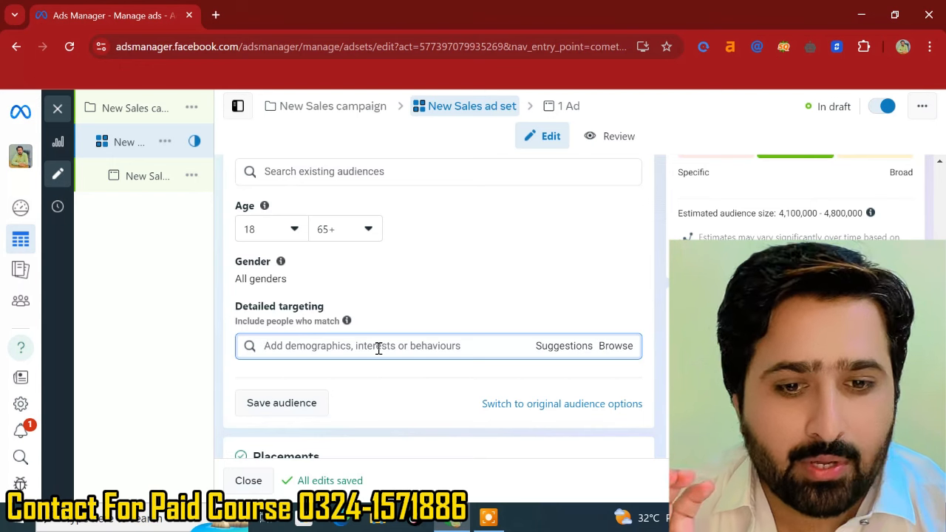
Switch the ad set's placements from Advantage+ placements to Manual placements.
scroll(406, 347, "down", 2)
scroll(407, 353, "down", 1)
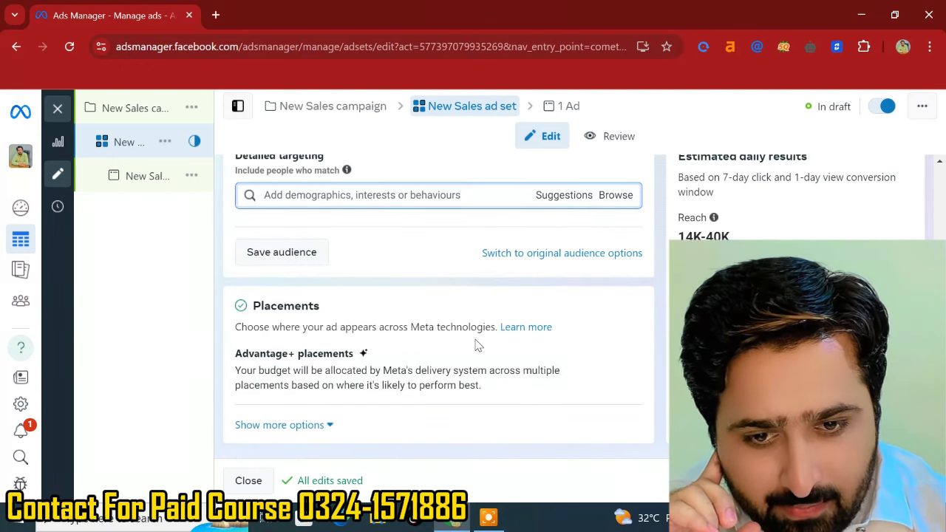
left_click(610, 353)
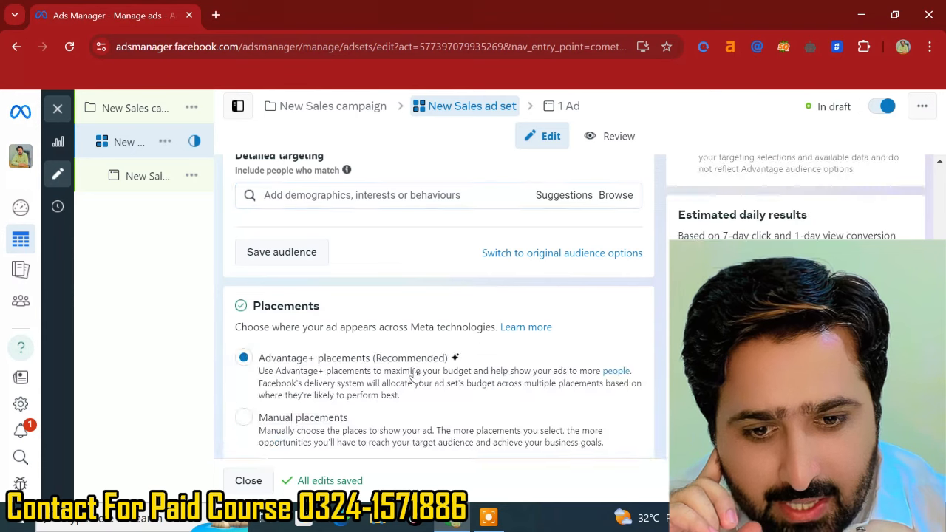
scroll(415, 375, "down", 1)
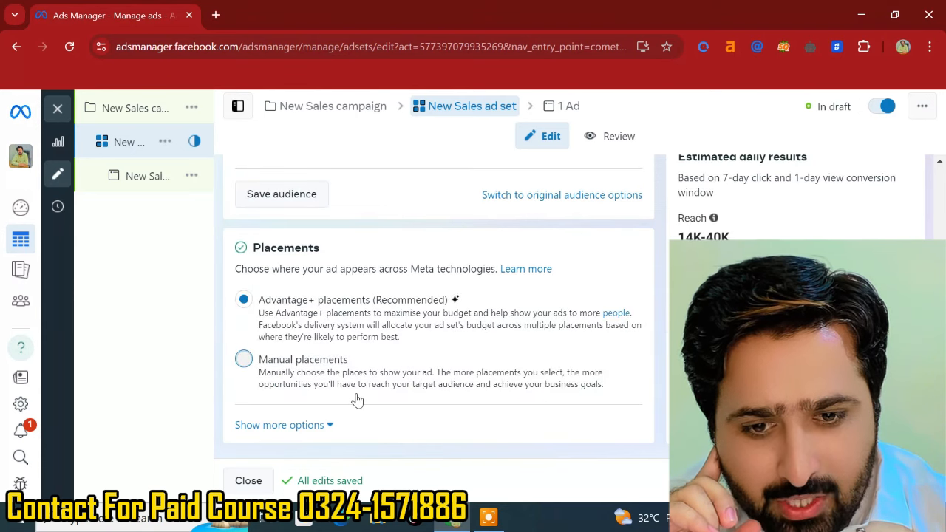
left_click(411, 384)
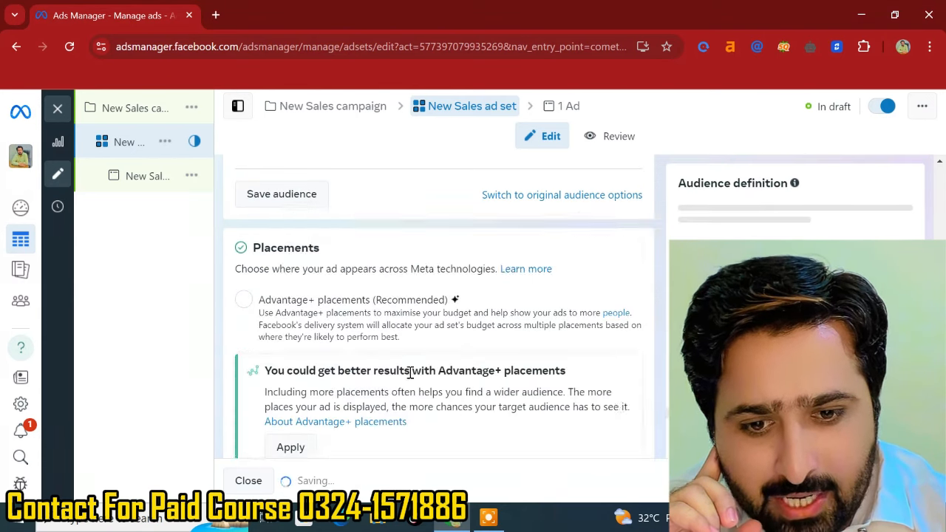
Expand the Feeds placements and examine the individual Facebook, Instagram and Messenger feed options.
scroll(408, 371, "down", 5)
scroll(363, 253, "up", 2)
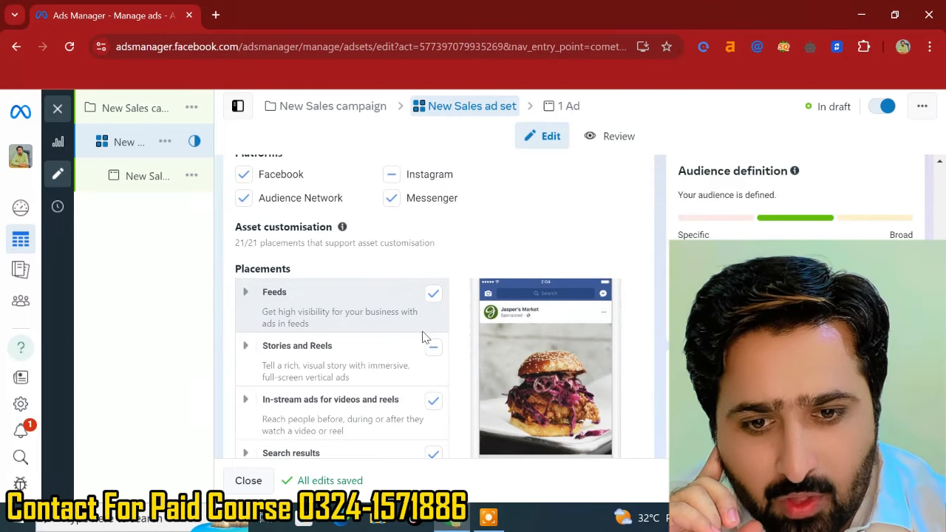
left_click(246, 291)
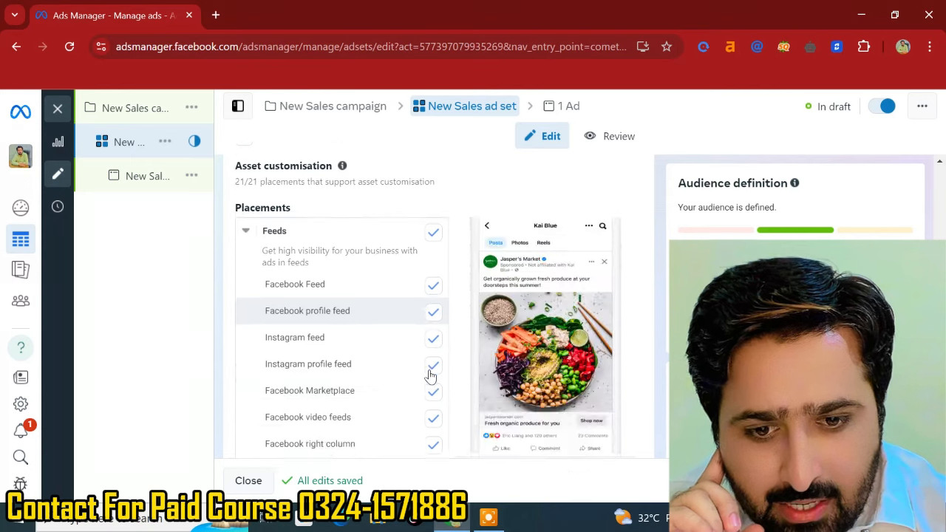
scroll(429, 370, "down", 2)
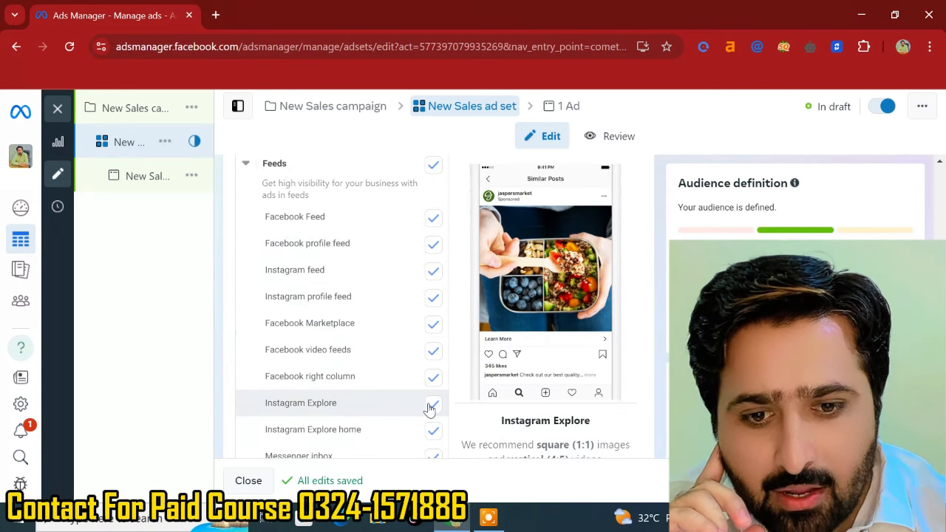
scroll(395, 334, "down", 2)
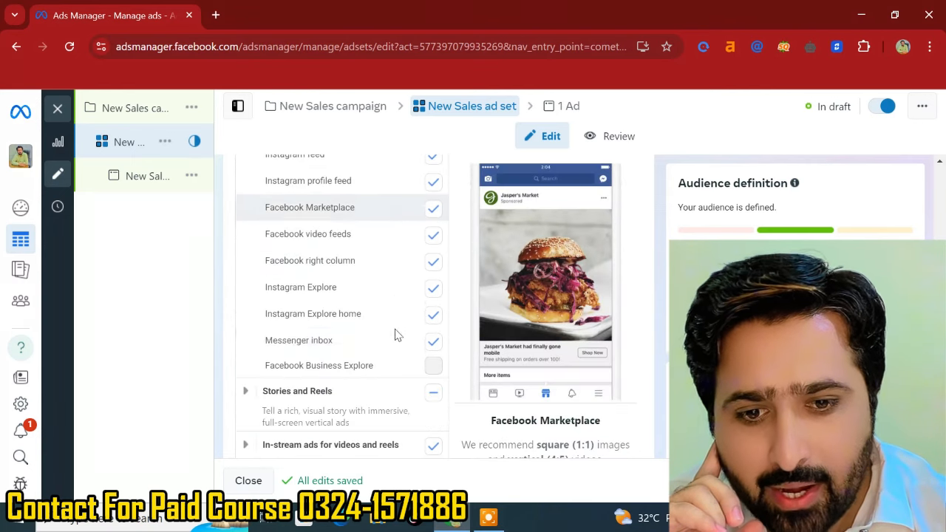
scroll(395, 334, "down", 1)
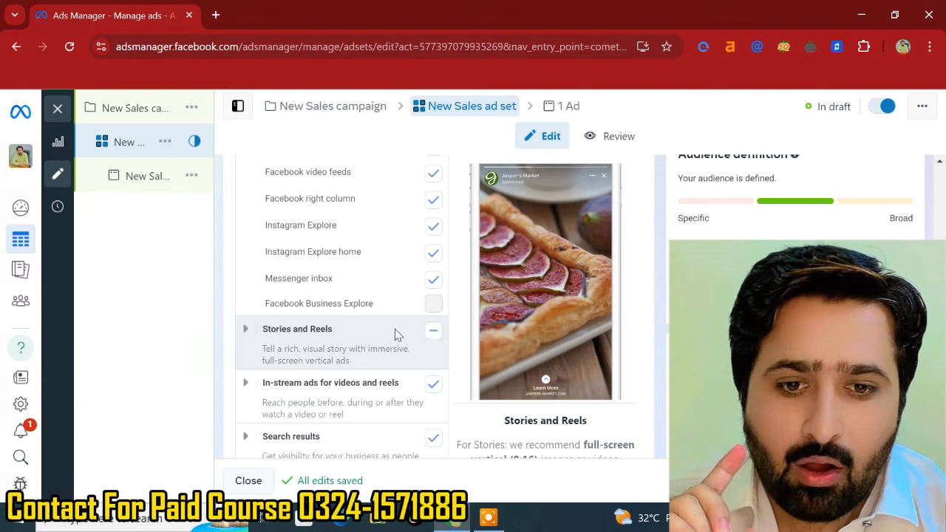
scroll(395, 334, "up", 3)
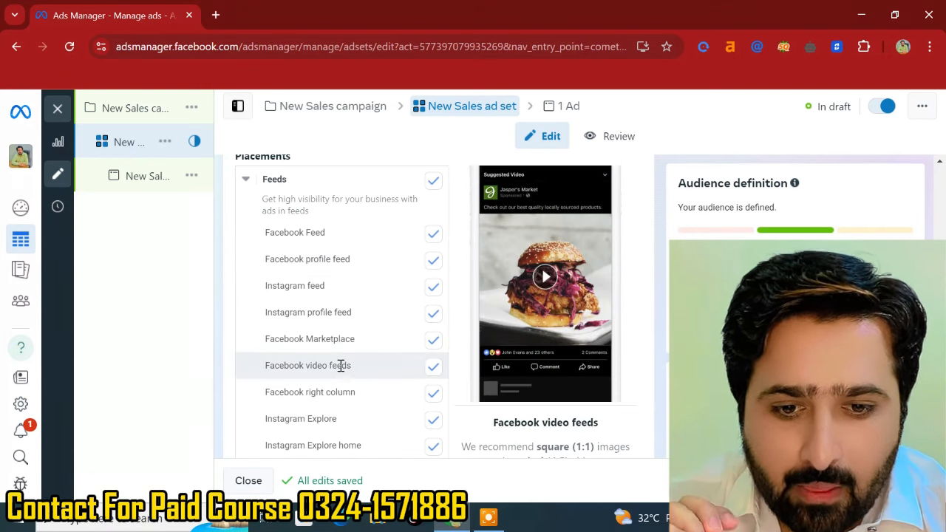
scroll(422, 383, "down", 2)
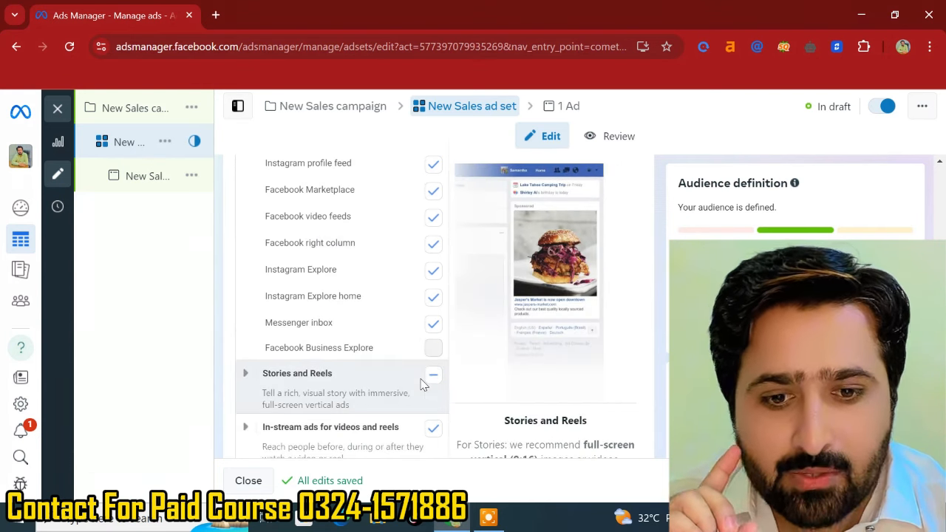
scroll(426, 305, "up", 1)
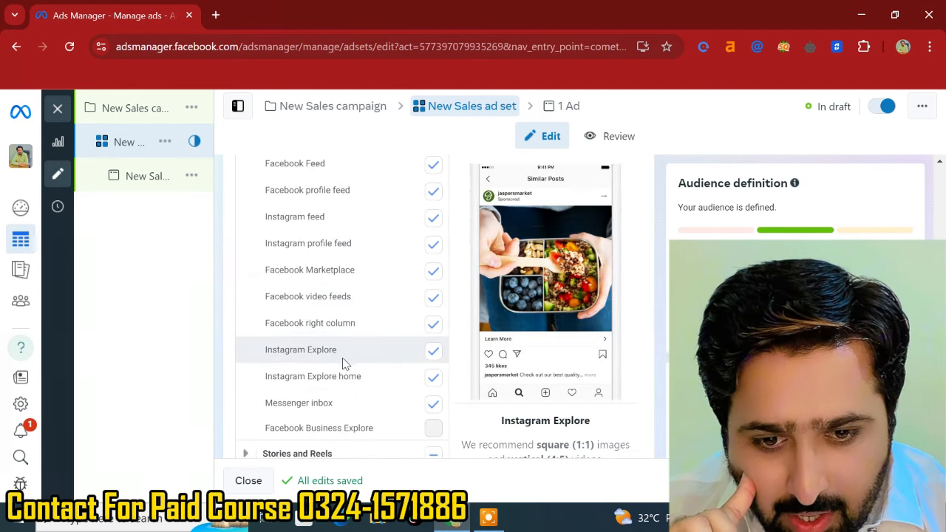
Expand the in-stream ads and search results placements, and exclude all Search results placements.
scroll(346, 363, "down", 2)
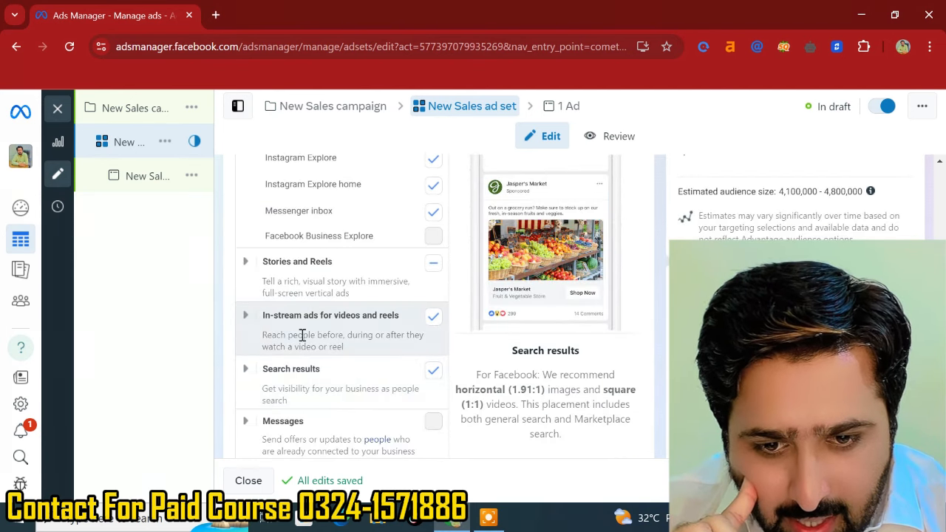
left_click(245, 316)
left_click(245, 316)
scroll(274, 426, "down", 2)
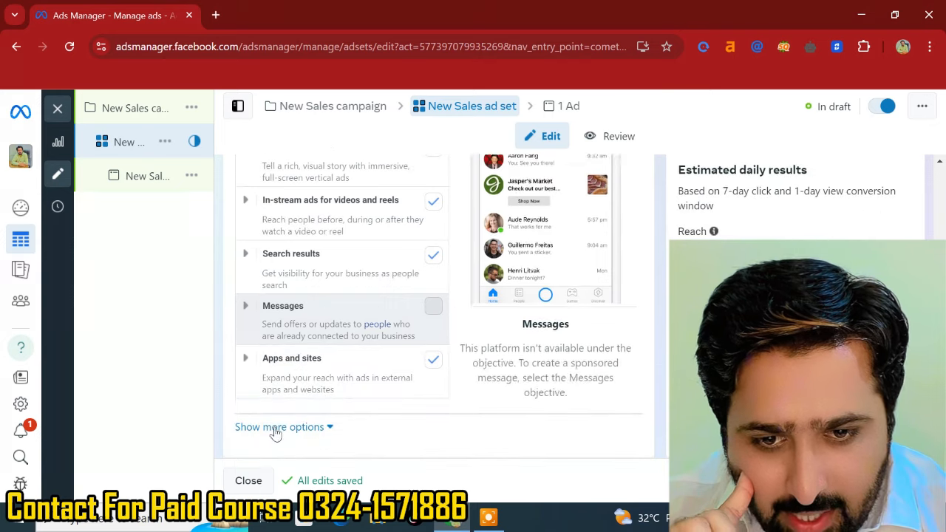
left_click(241, 201)
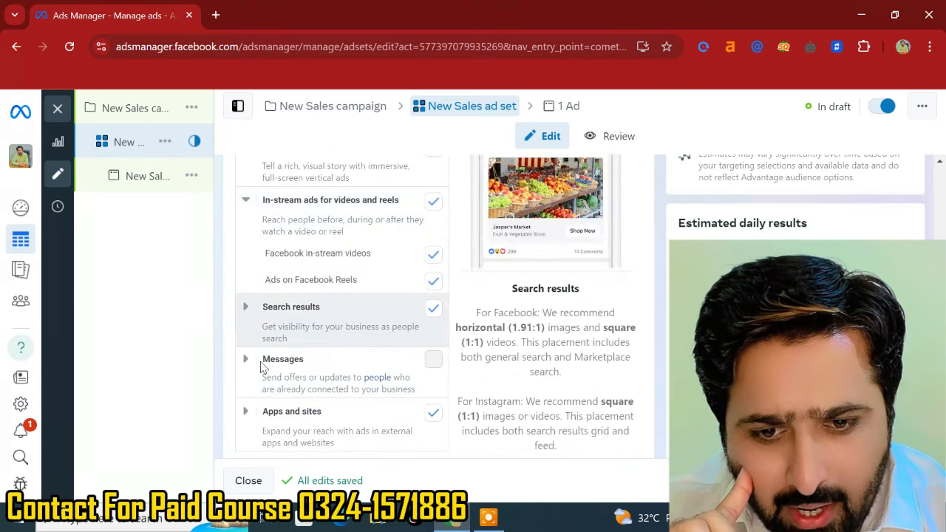
scroll(263, 369, "down", 1)
scroll(264, 375, "up", 1)
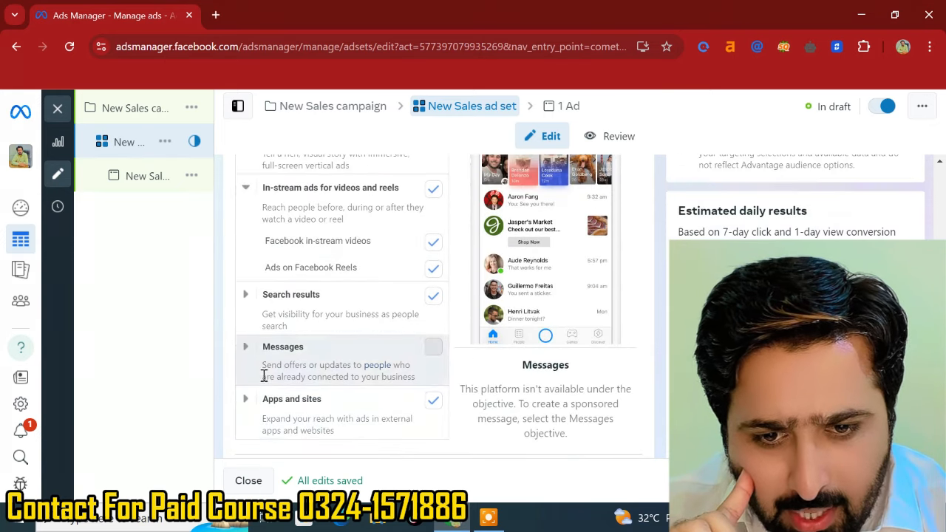
left_click(246, 296)
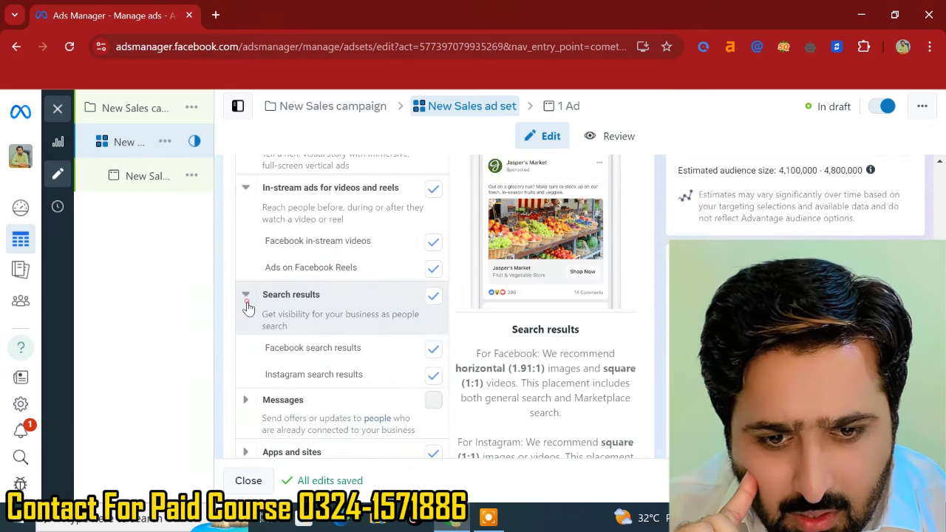
left_click(433, 296)
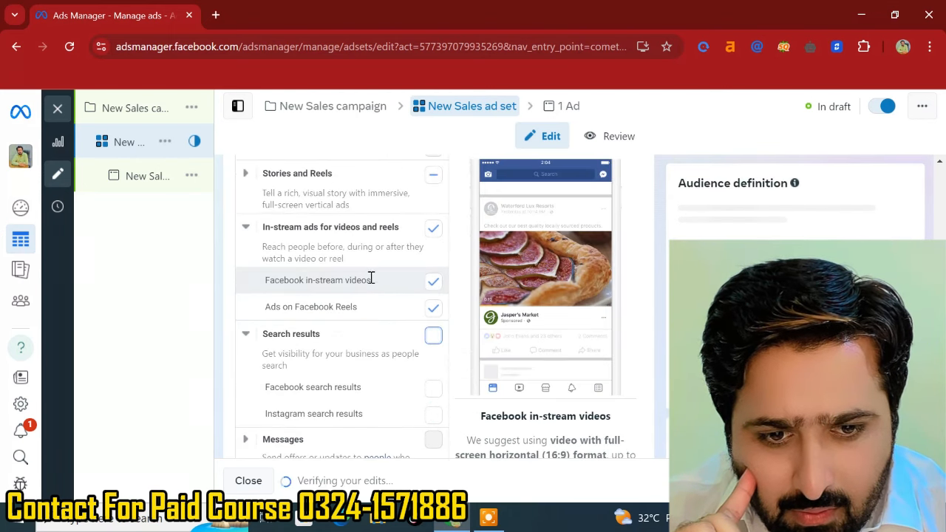
Exclude all in-stream ads for videos and reels placements, and expand the Stories and Reels placements.
left_click(433, 298)
scroll(433, 295, "up", 3)
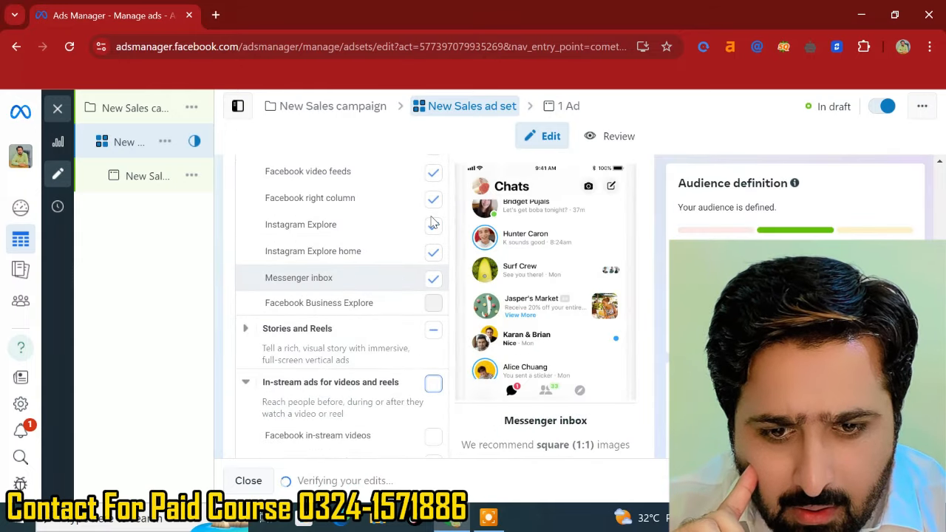
left_click(246, 325)
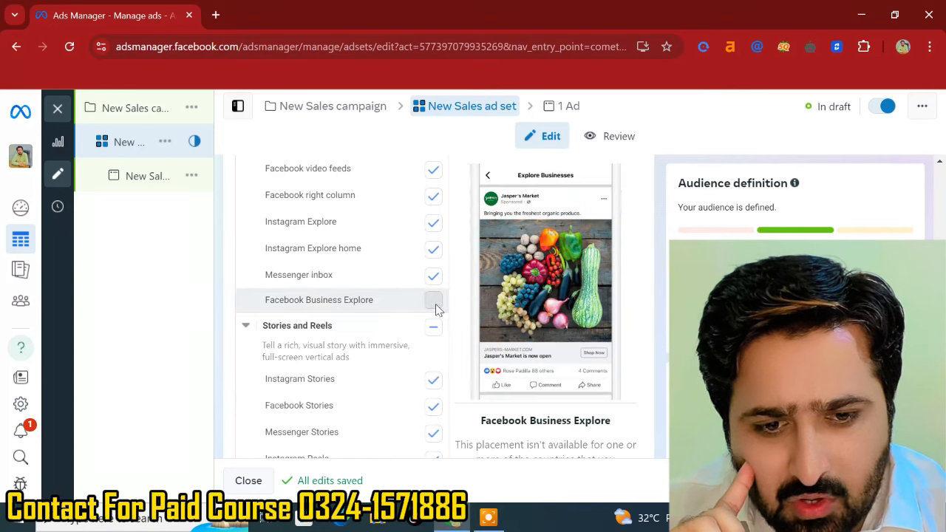
scroll(436, 310, "up", 2)
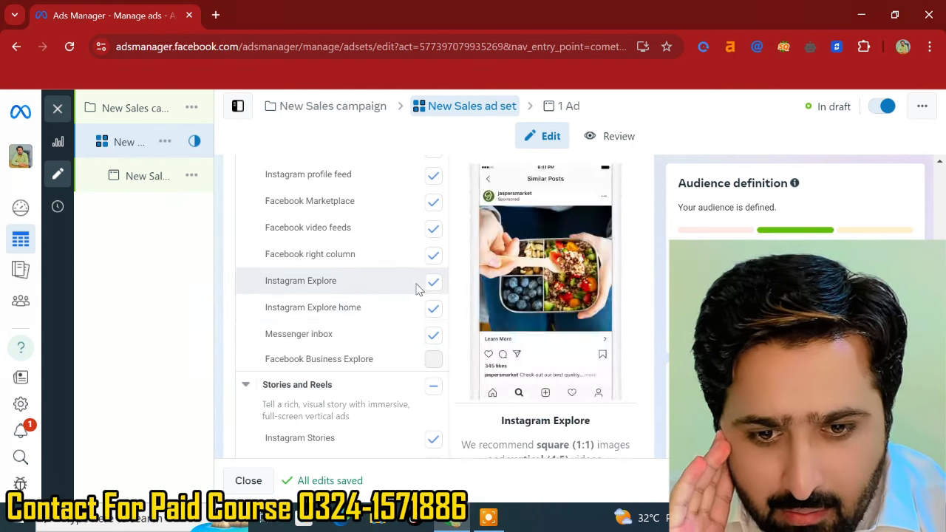
scroll(416, 268, "up", 1)
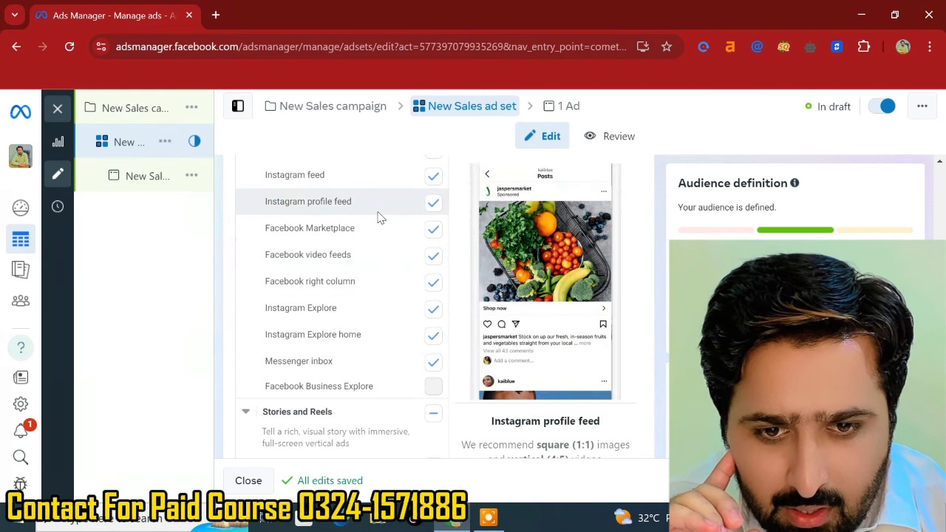
scroll(377, 216, "up", 1)
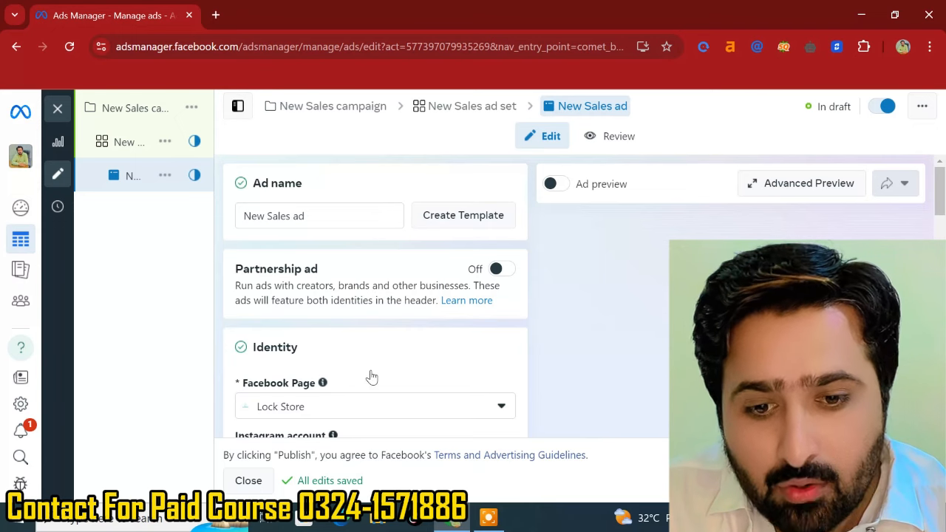
Examine the ad's identity, creative source, format, multi-advertiser and ad sources settings.
scroll(370, 373, "down", 4)
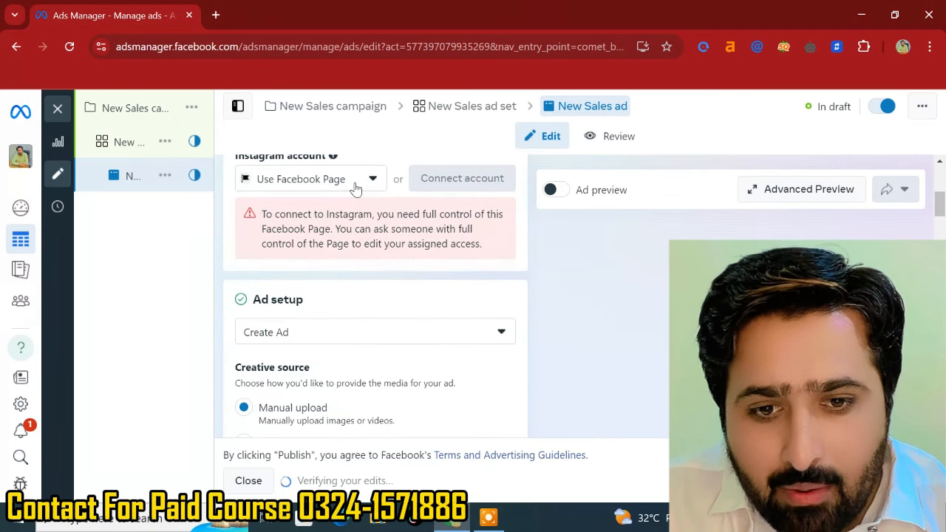
scroll(468, 319, "down", 2)
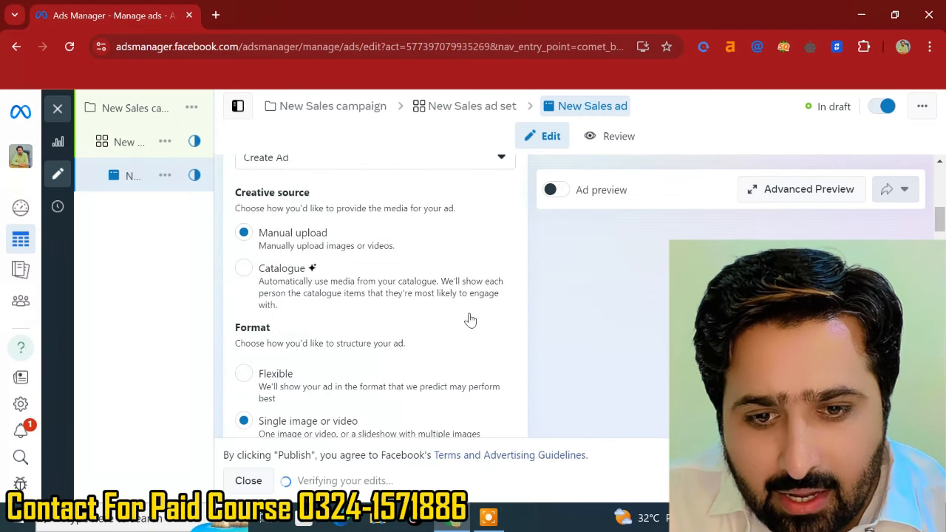
scroll(302, 356, "down", 2)
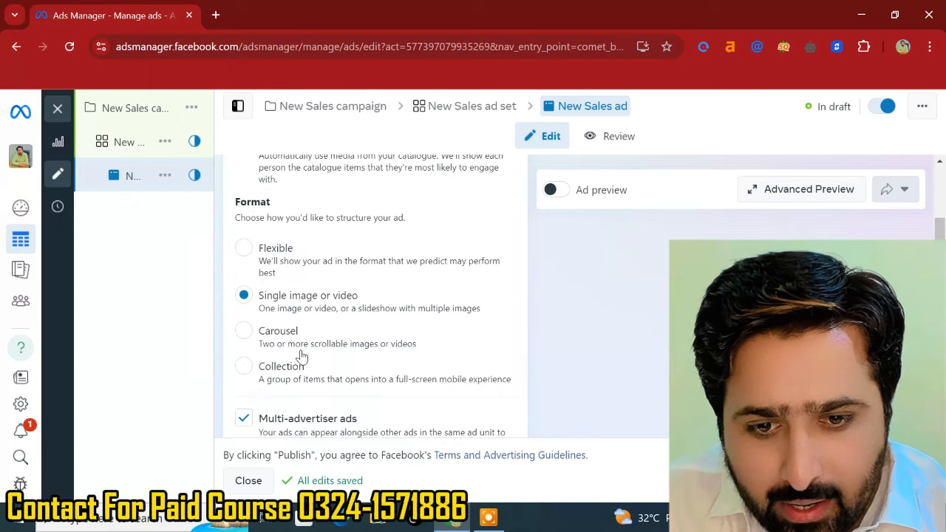
scroll(319, 325, "down", 2)
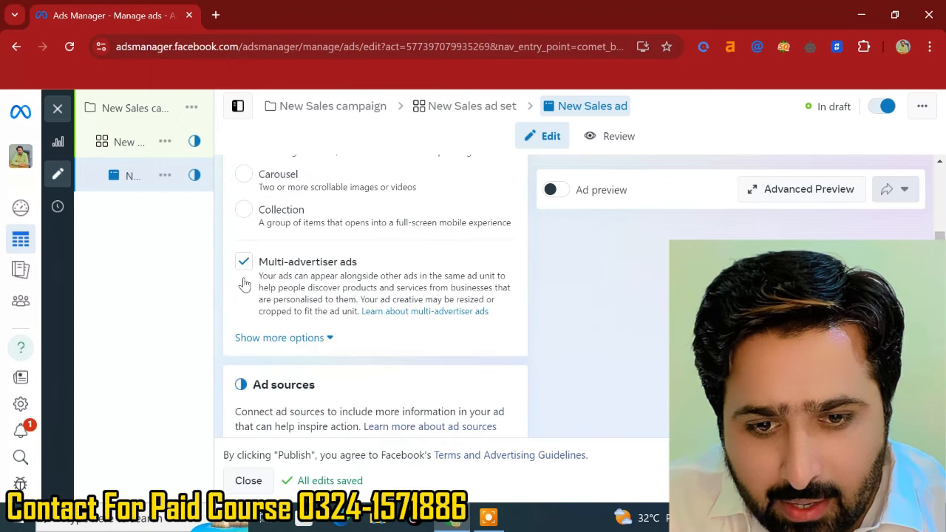
scroll(292, 274, "down", 2)
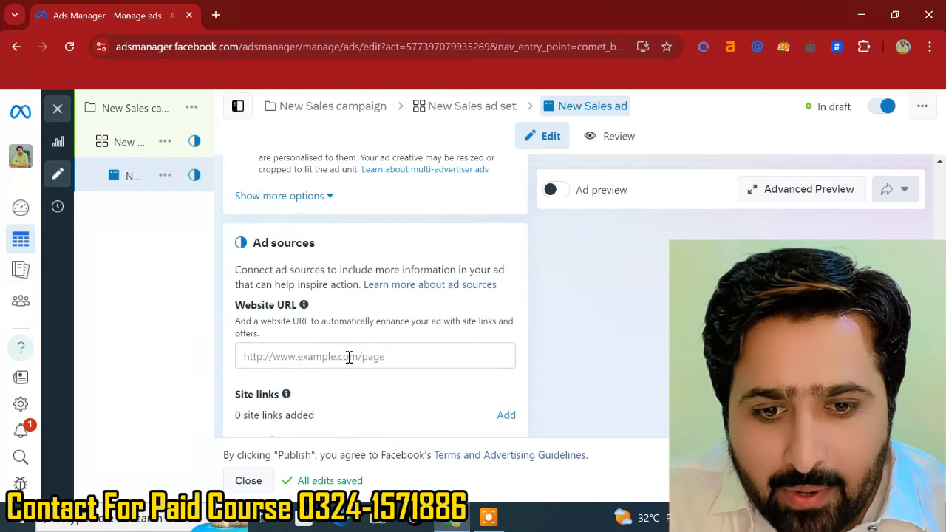
left_click(349, 357)
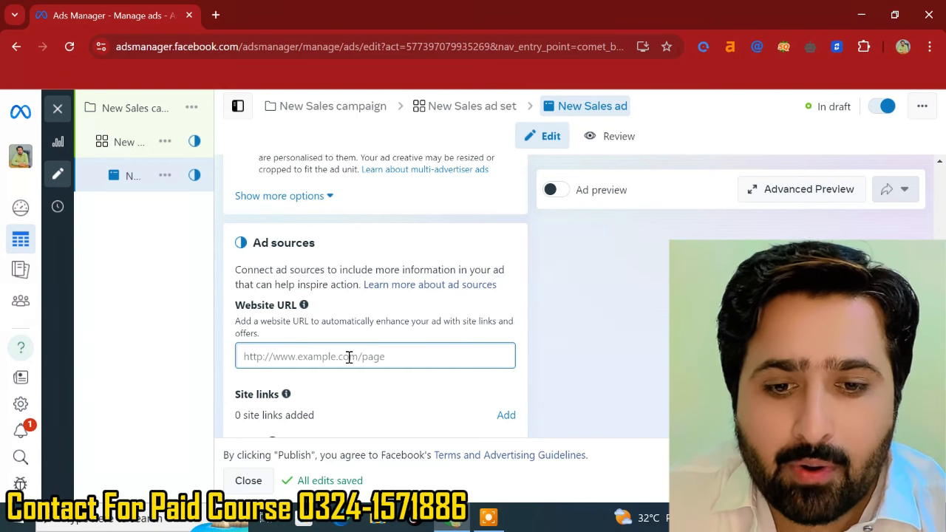
scroll(349, 357, "down", 2)
scroll(349, 358, "down", 2)
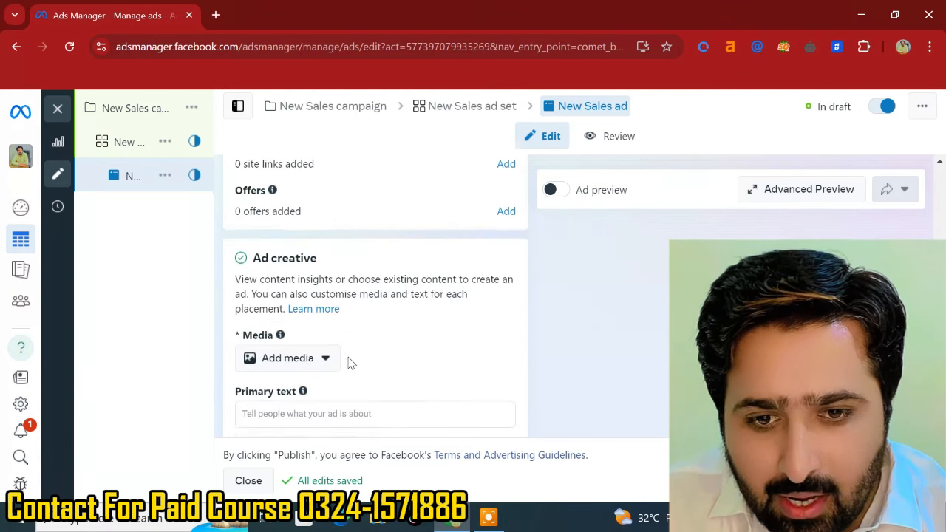
Set the call to action in the ad creative to Shop now.
scroll(350, 362, "up", 1)
scroll(350, 362, "down", 1)
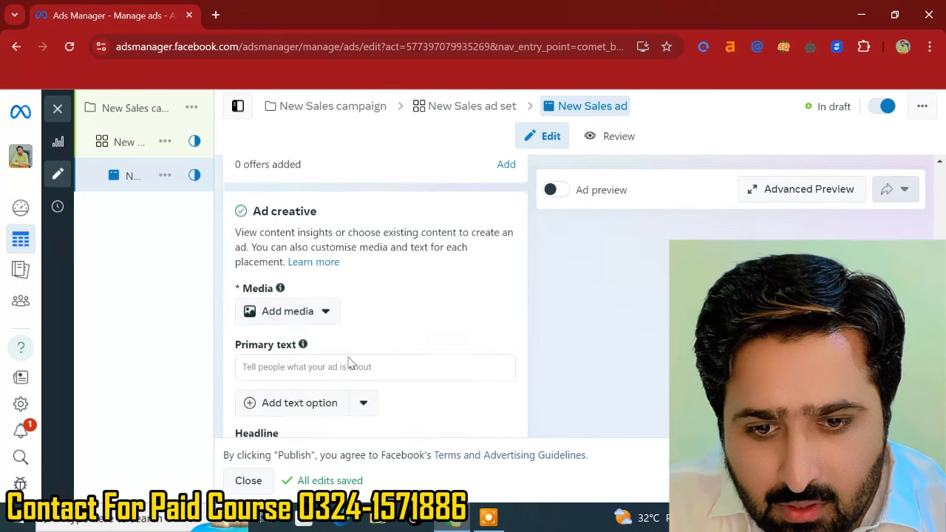
scroll(349, 359, "down", 2)
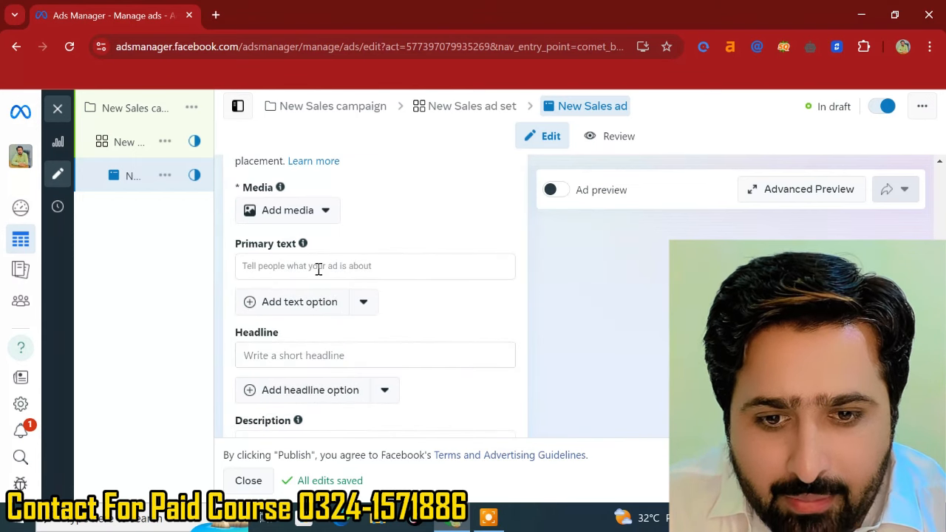
scroll(308, 348, "down", 3)
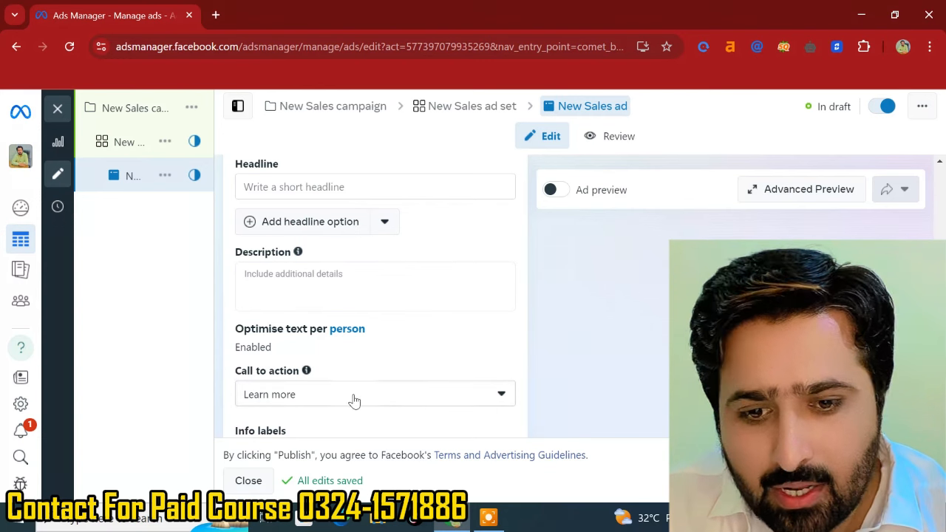
left_click(410, 400)
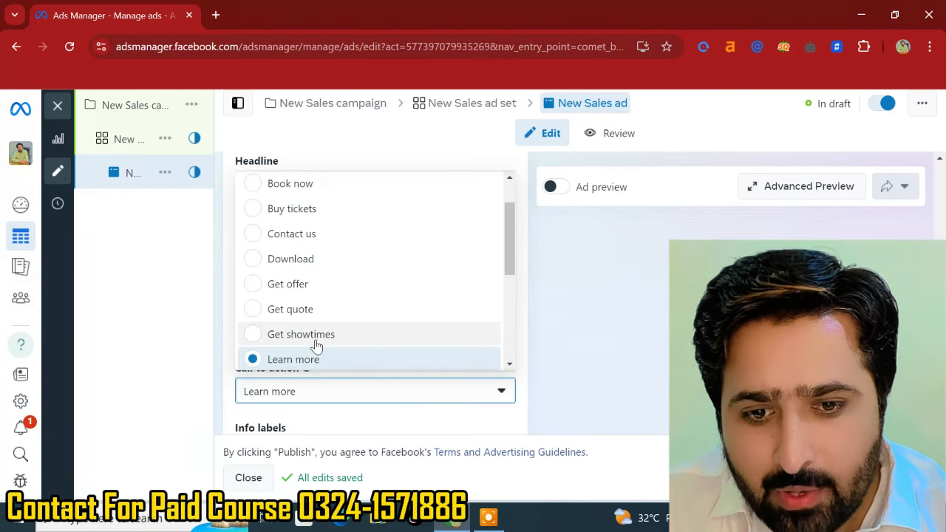
scroll(295, 282, "up", 1)
scroll(295, 283, "down", 4)
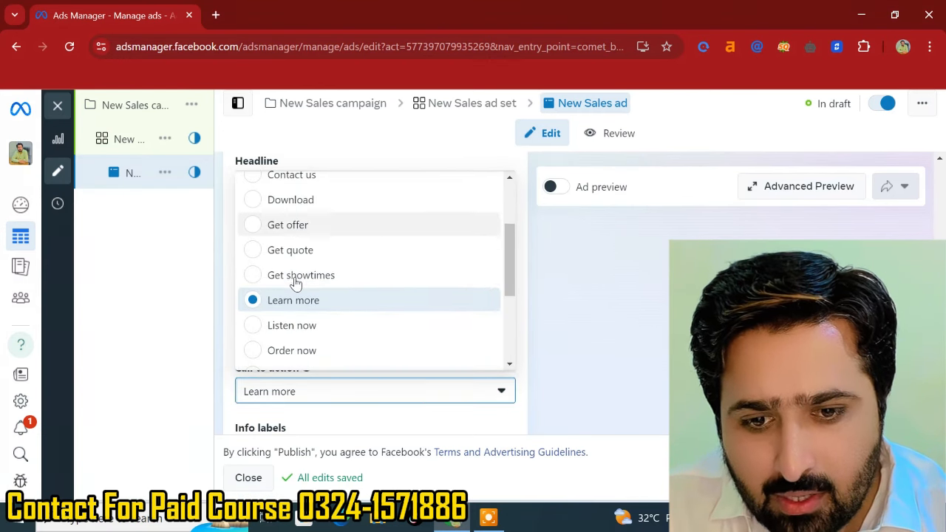
scroll(346, 321, "down", 1)
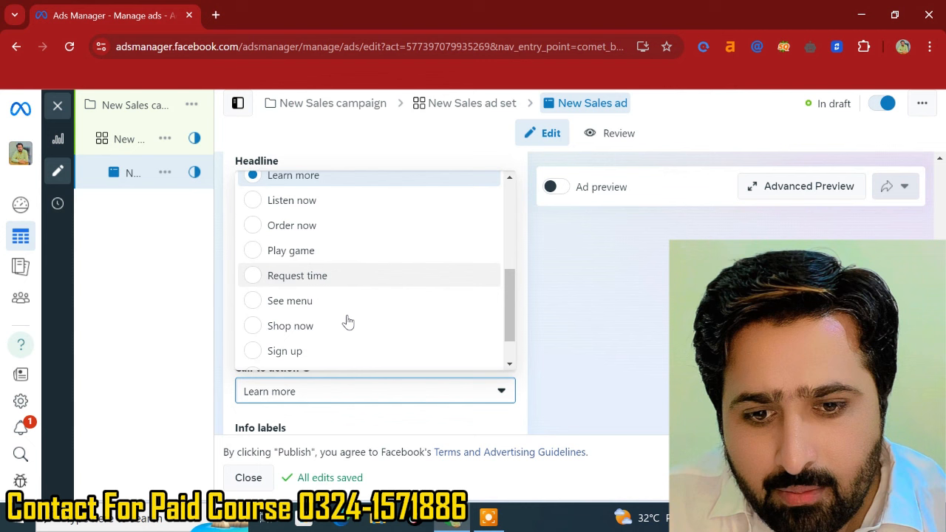
left_click(299, 324)
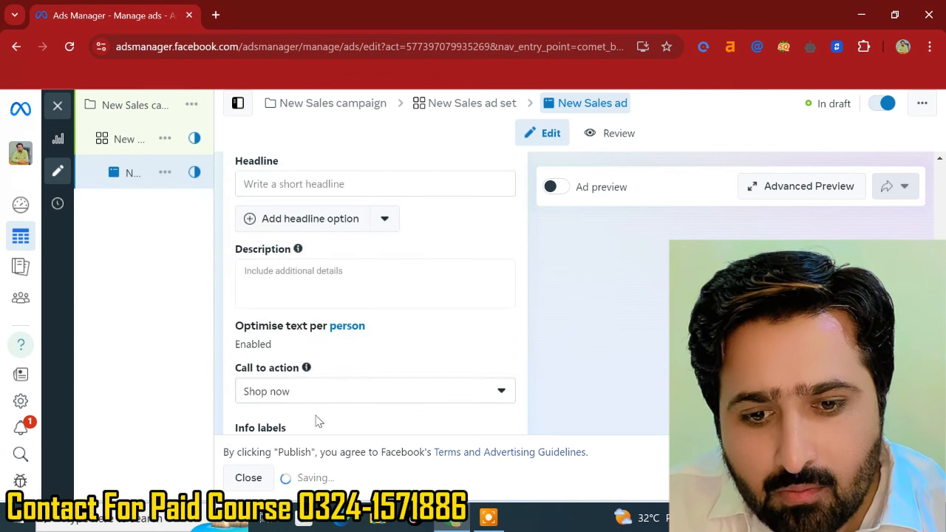
Examine the ad's destination settings, including website URL, display link and browser add-ons, and the language options.
scroll(345, 397, "down", 3)
scroll(344, 397, "down", 4)
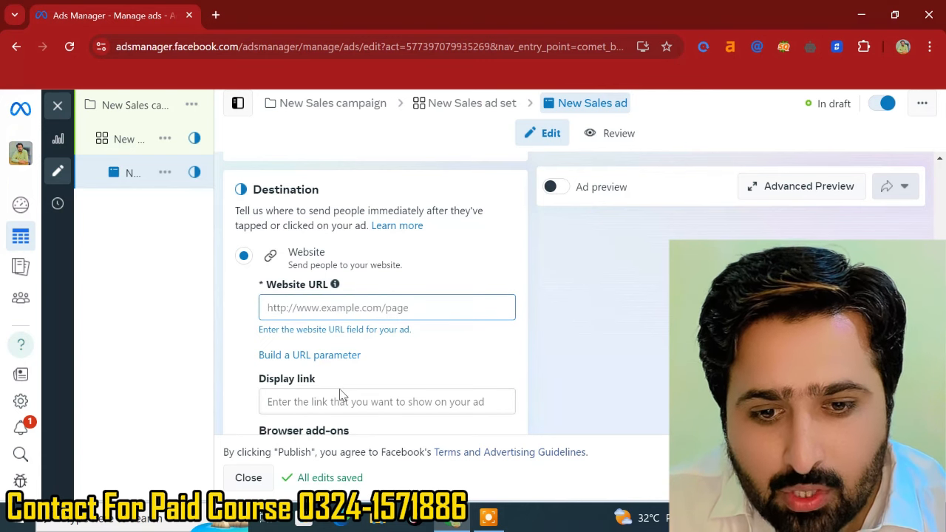
scroll(300, 399, "down", 2)
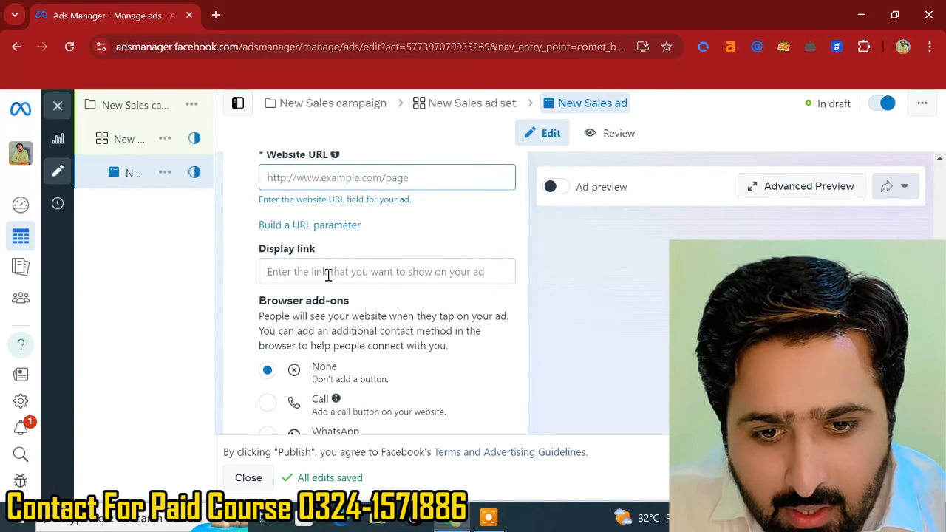
scroll(351, 345, "down", 2)
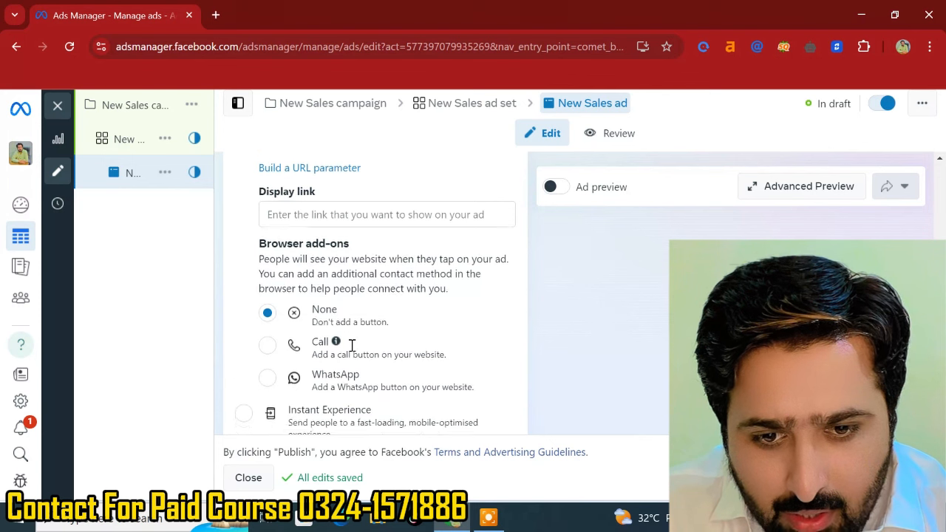
scroll(393, 360, "down", 2)
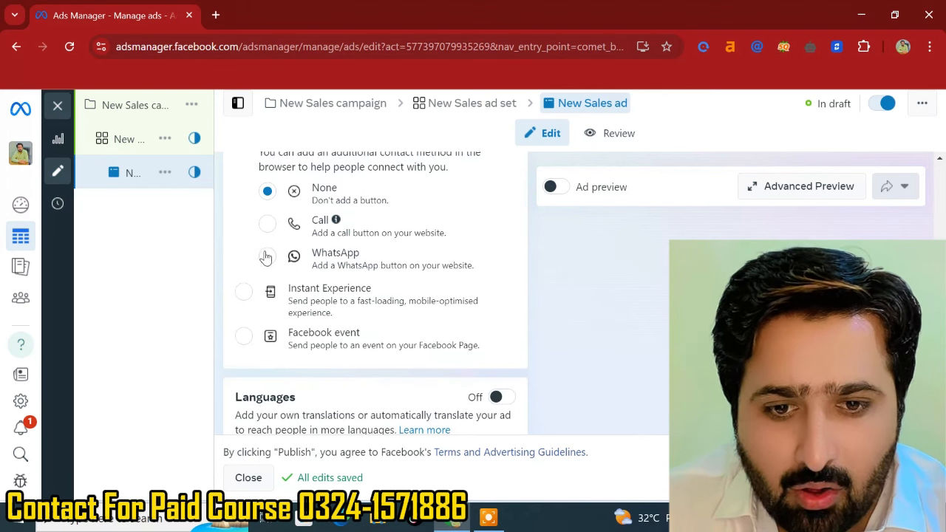
scroll(318, 311, "down", 2)
scroll(319, 308, "down", 2)
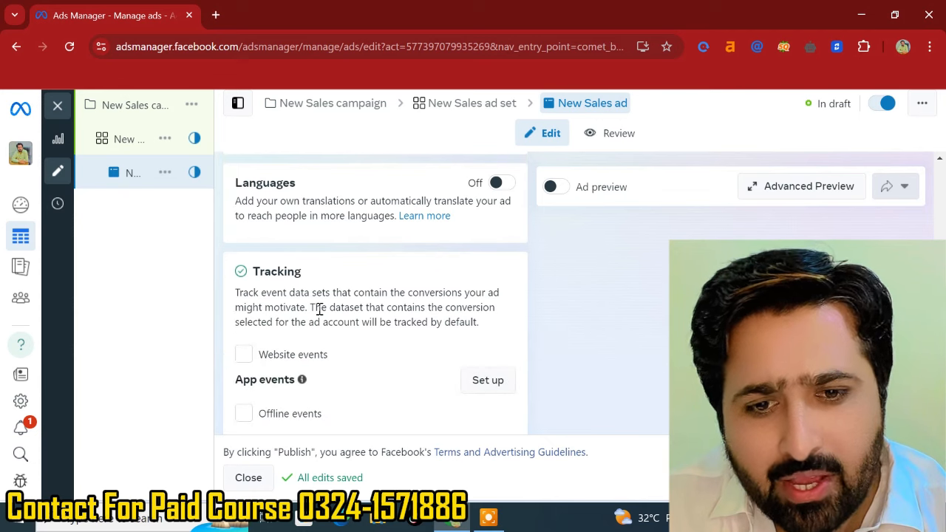
Enable tracking of website events and offline events for the ad, and check the pixel and URL parameter settings.
scroll(319, 309, "down", 2)
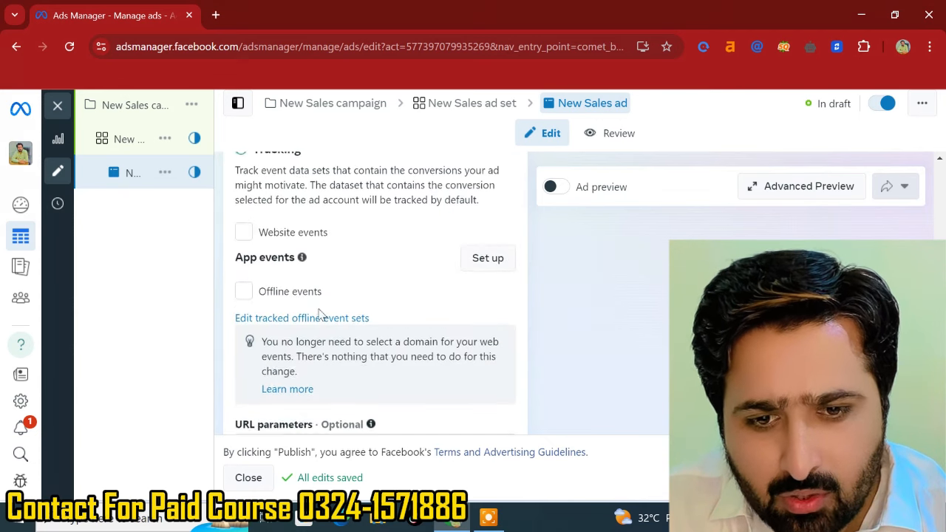
left_click(246, 235)
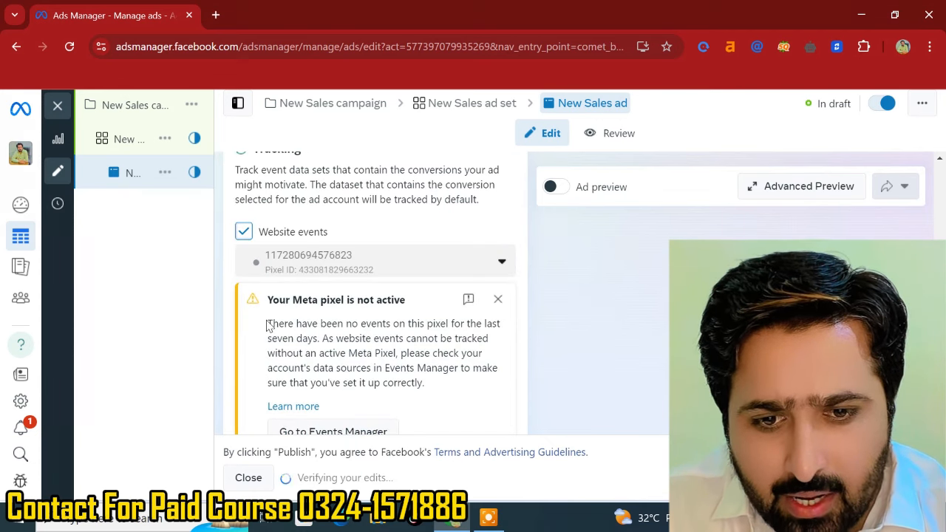
scroll(268, 325, "down", 3)
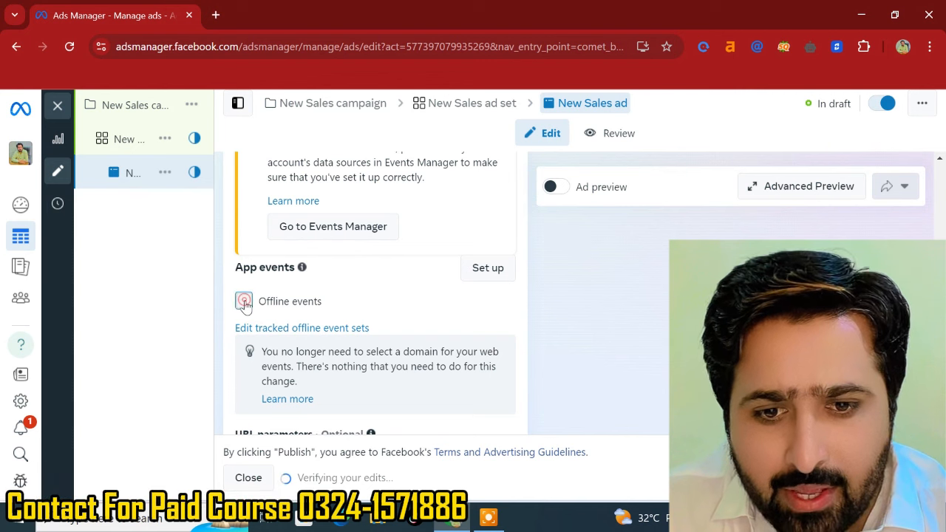
left_click(291, 307)
scroll(289, 303, "up", 1)
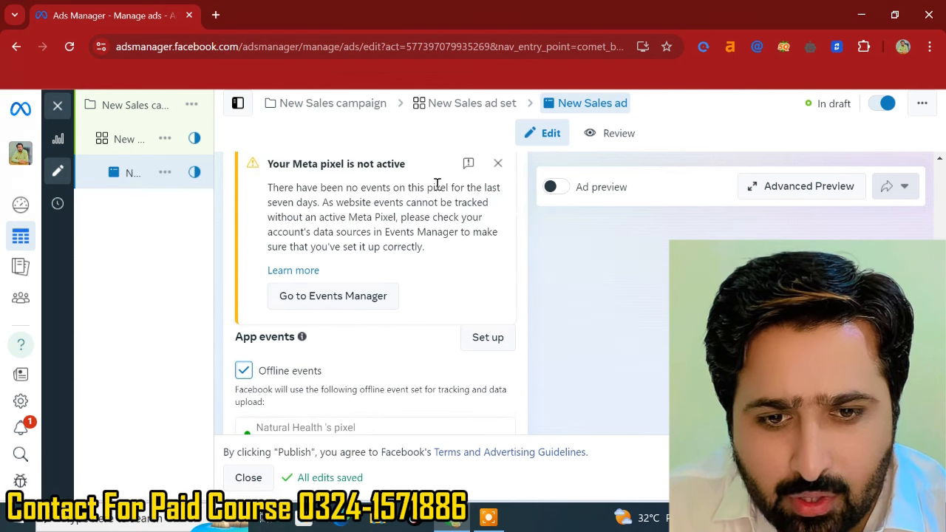
scroll(437, 185, "up", 1)
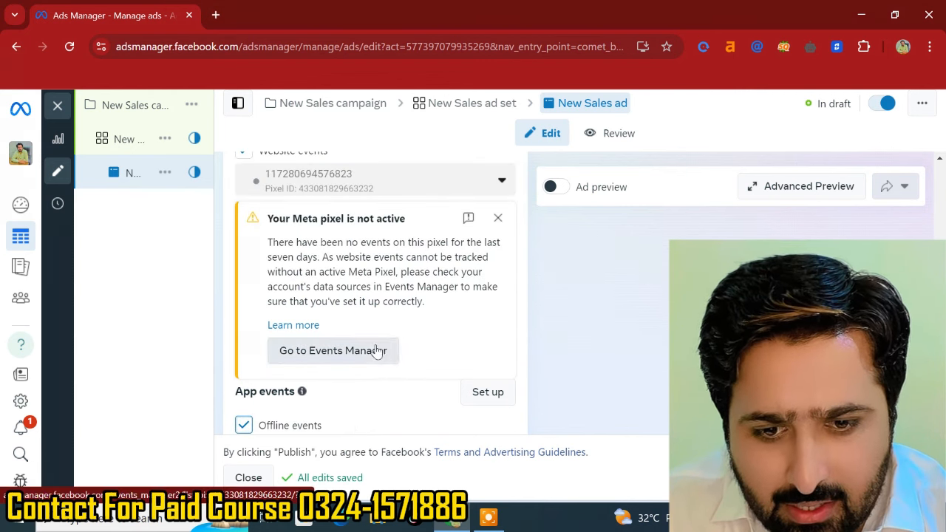
scroll(376, 350, "down", 3)
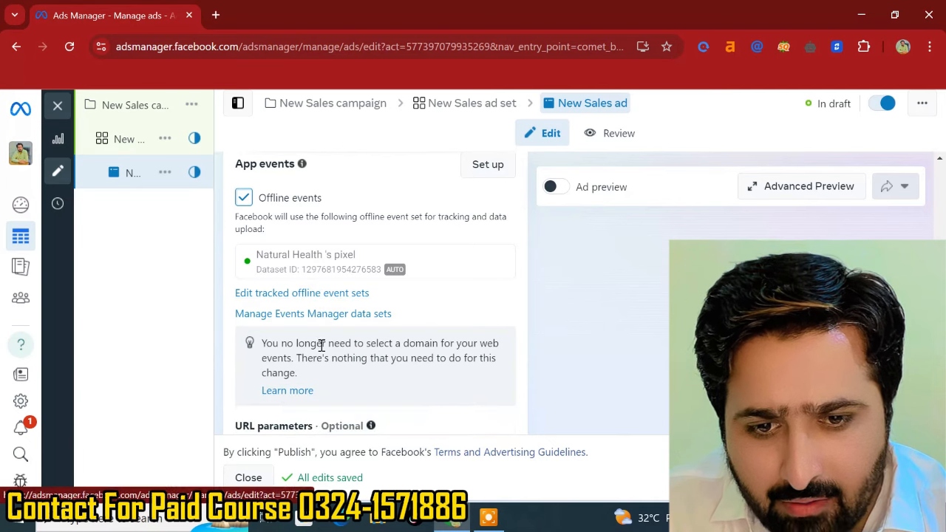
scroll(321, 352, "down", 1)
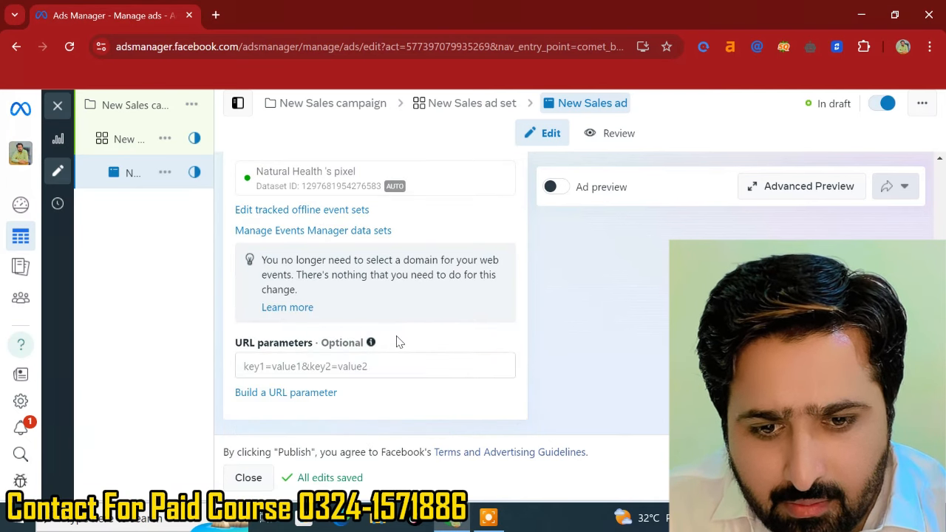
Review the ad's tracking, destination and creative settings, and view the media options in the ad creative.
scroll(396, 341, "up", 8)
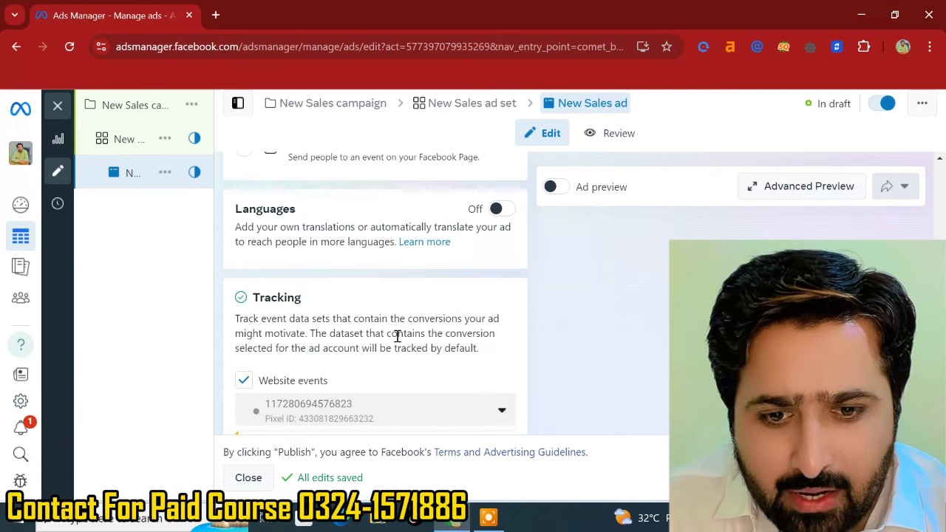
scroll(396, 338, "up", 10)
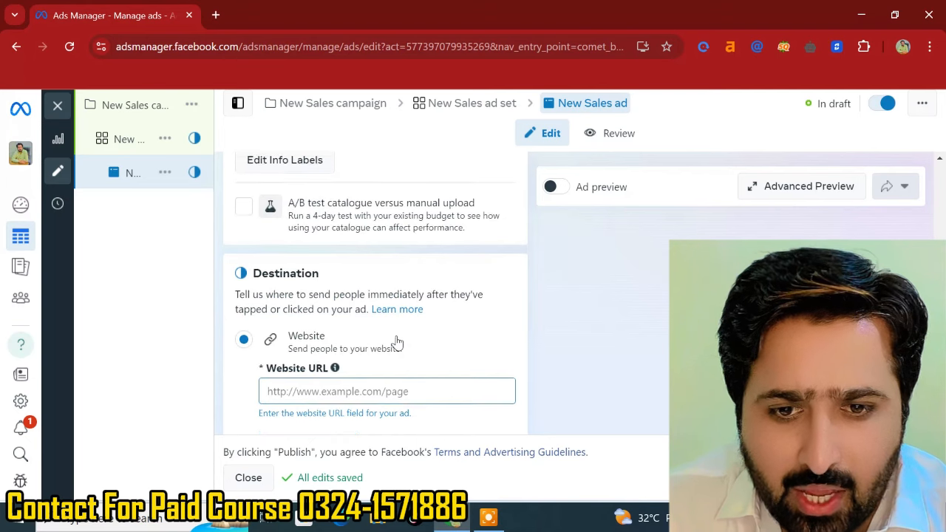
scroll(396, 341, "up", 10)
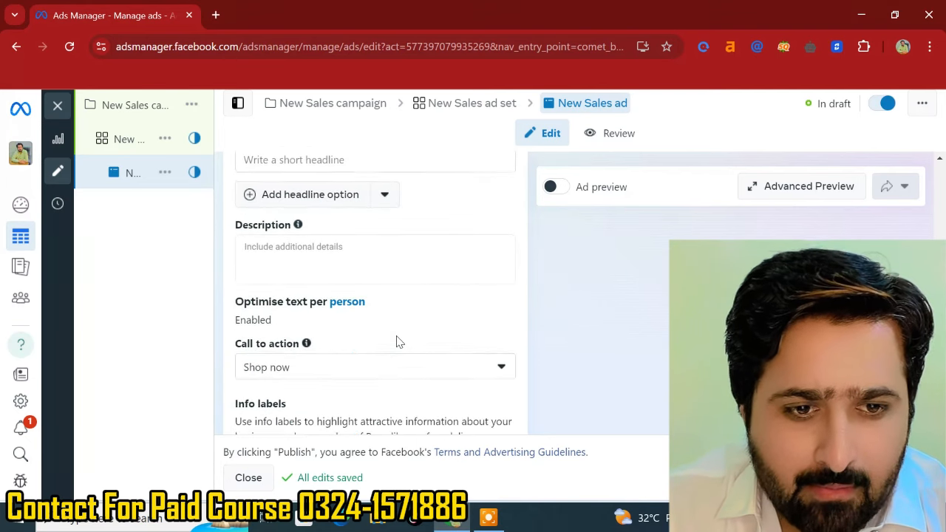
scroll(396, 341, "up", 10)
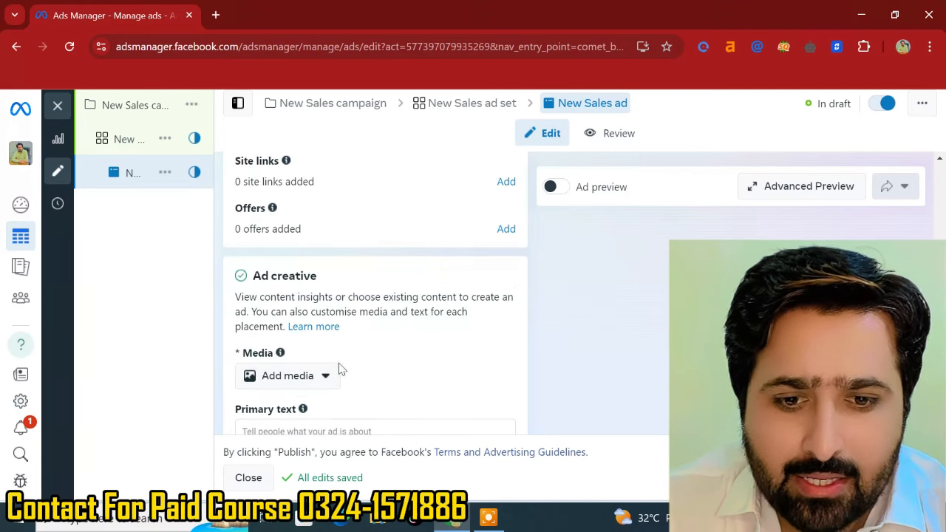
left_click(305, 380)
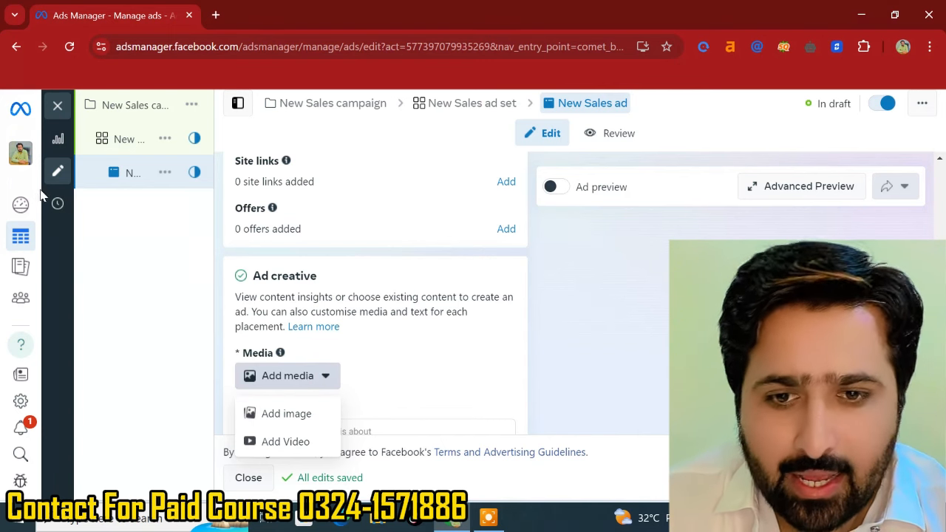
Duplicate the New Sales ad set within the New Sales campaign.
left_click(170, 177)
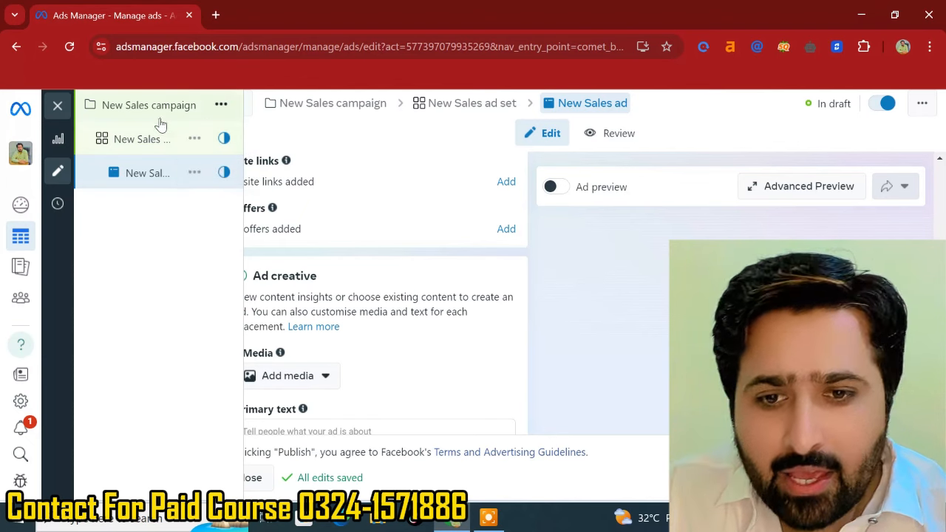
left_click(193, 139)
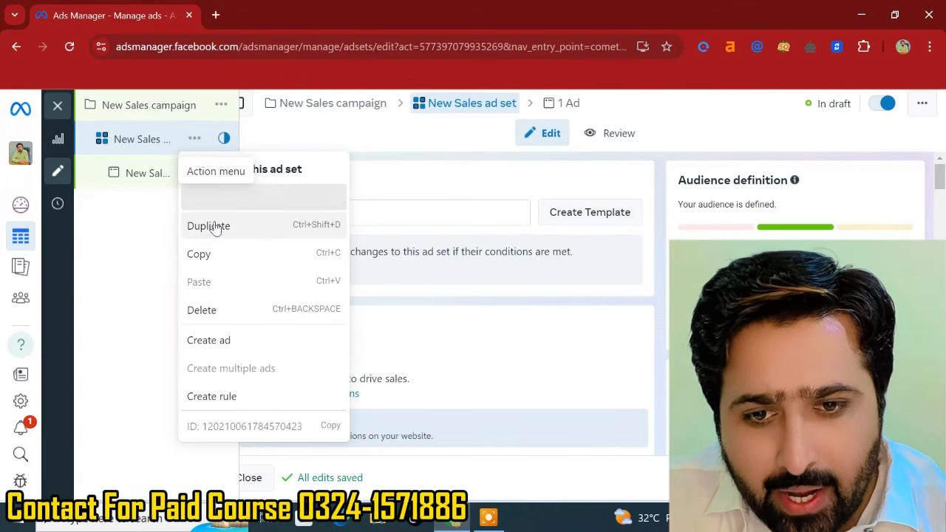
left_click(212, 227)
left_click(643, 456)
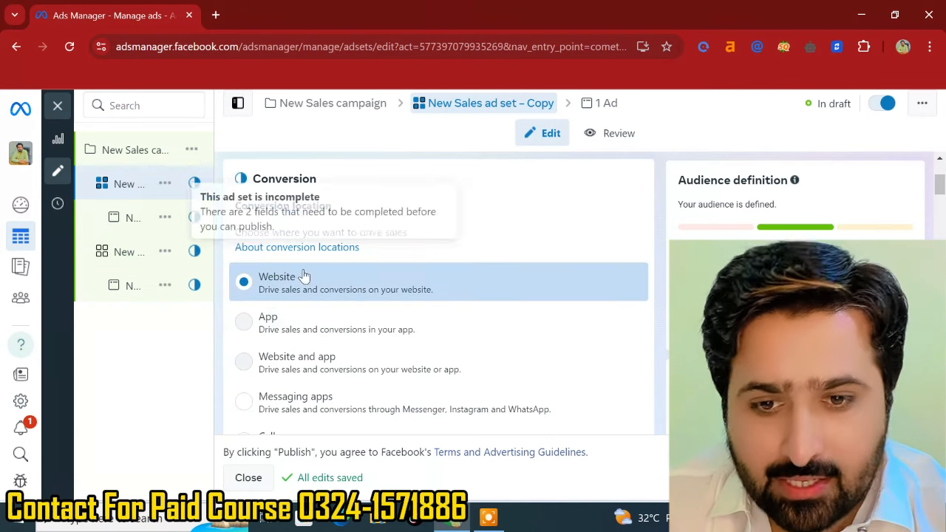
Examine the duplicated ad set's conversion, performance goal, dynamic creative, budget and schedule settings.
scroll(333, 307, "down", 3)
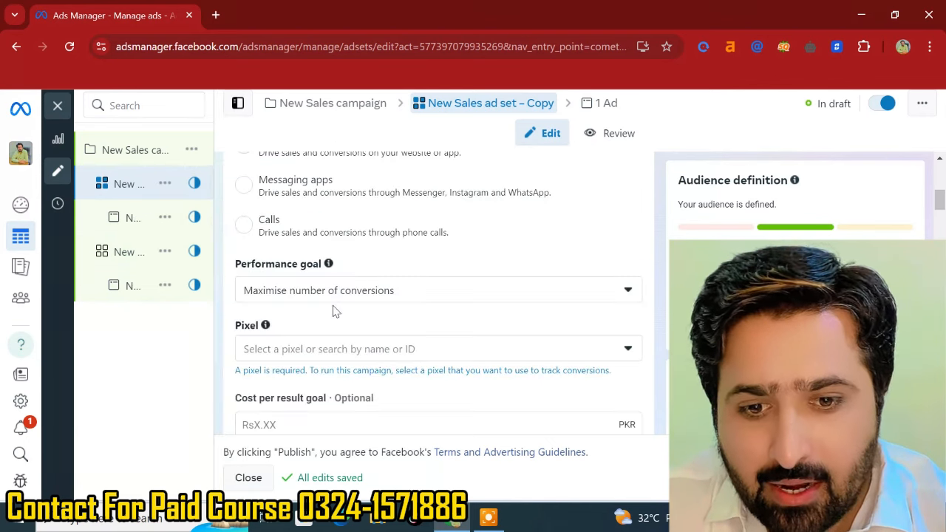
scroll(390, 359, "down", 3)
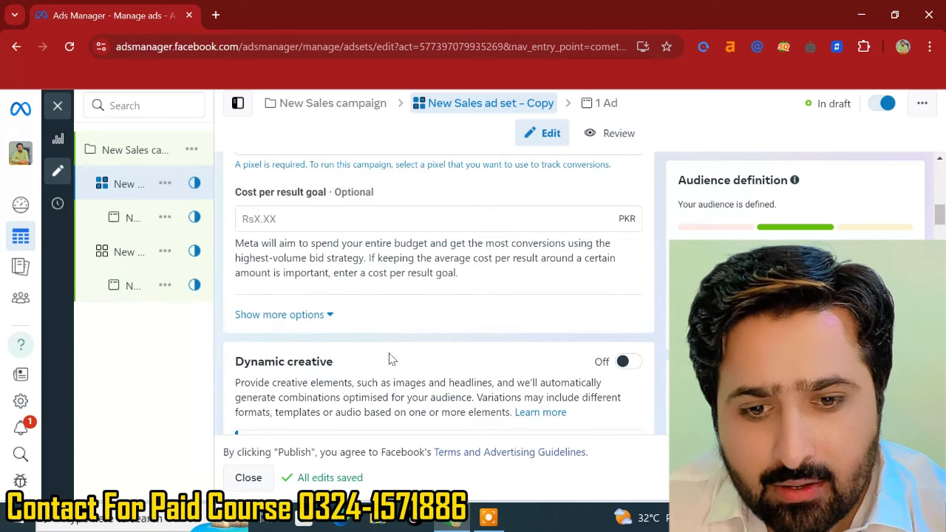
scroll(331, 382, "down", 6)
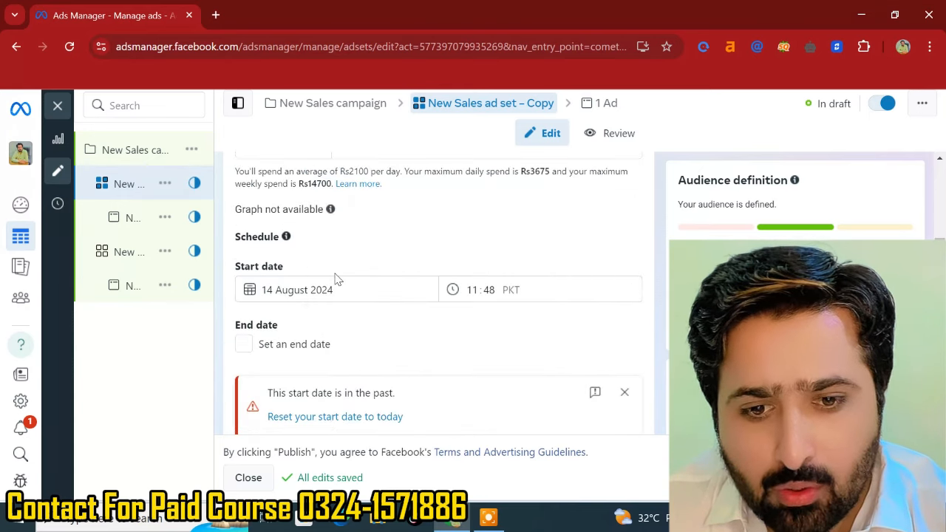
scroll(334, 278, "up", 2)
scroll(386, 288, "down", 8)
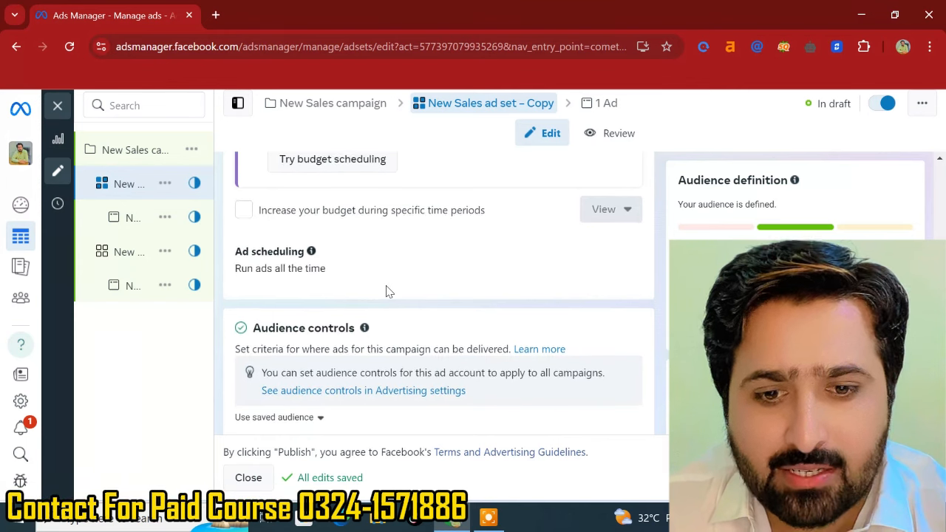
scroll(386, 288, "down", 5)
Examine the duplicated ad set's audience controls, location, Advantage+ audience and placement settings.
scroll(386, 290, "down", 1)
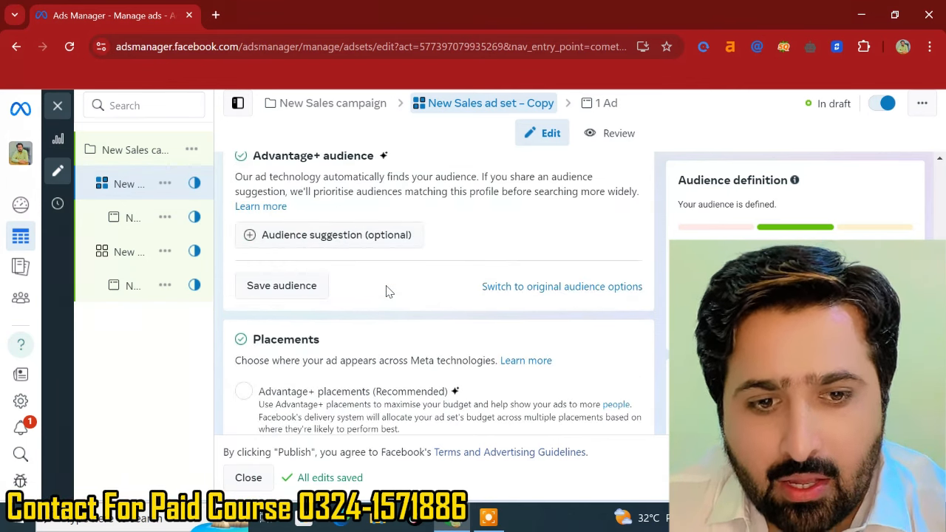
scroll(388, 288, "down", 2)
scroll(344, 218, "down", 5)
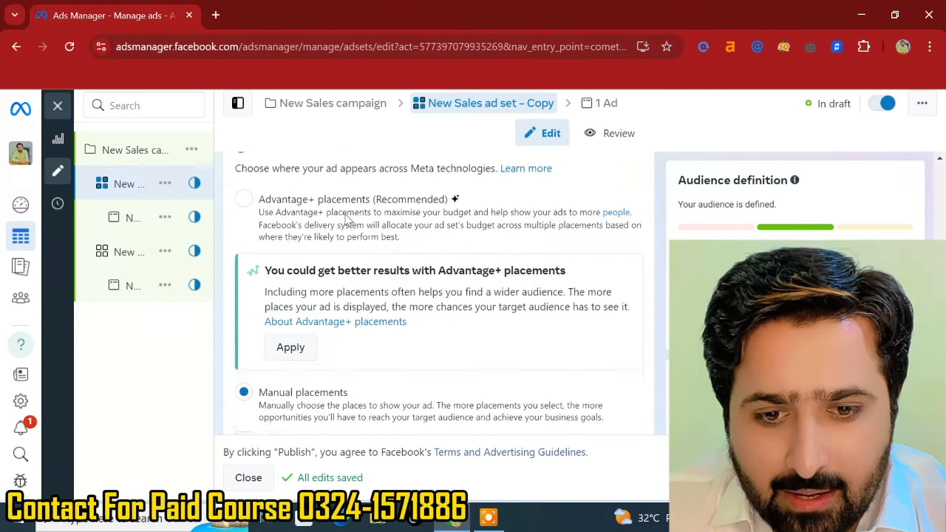
scroll(344, 217, "up", 8)
scroll(347, 220, "down", 8)
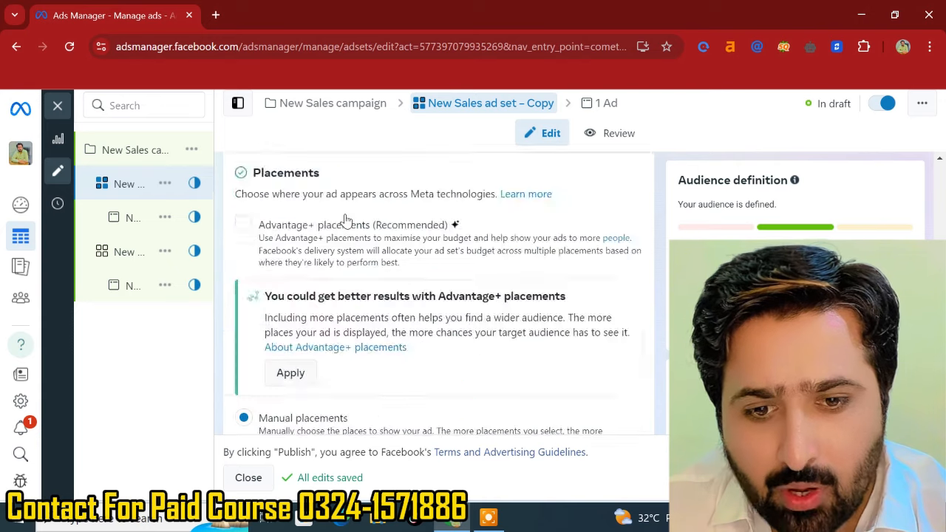
scroll(346, 215, "up", 5)
scroll(345, 215, "up", 3)
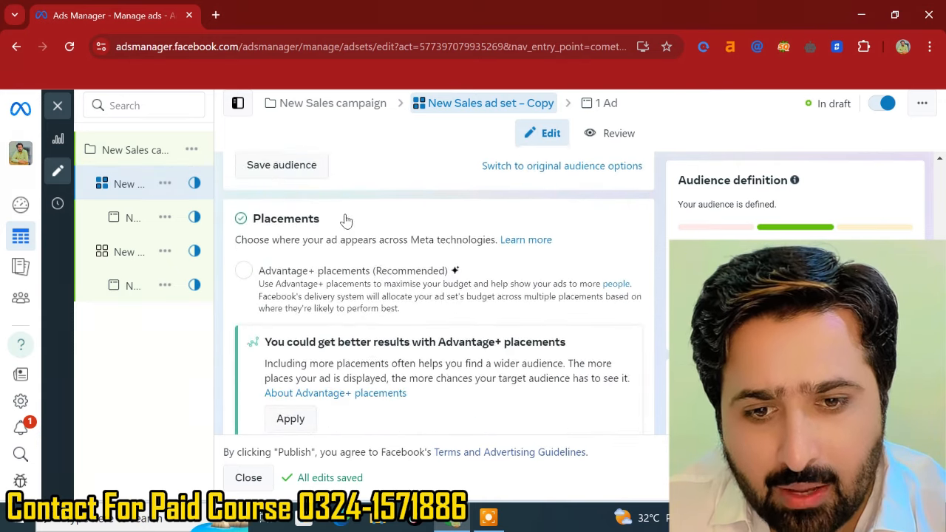
scroll(345, 216, "down", 5)
scroll(345, 216, "up", 6)
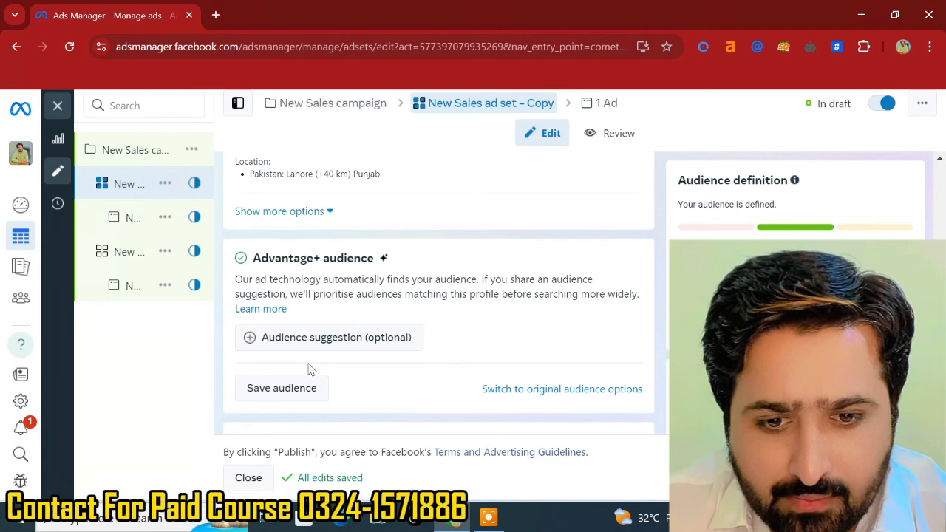
scroll(499, 347, "down", 5)
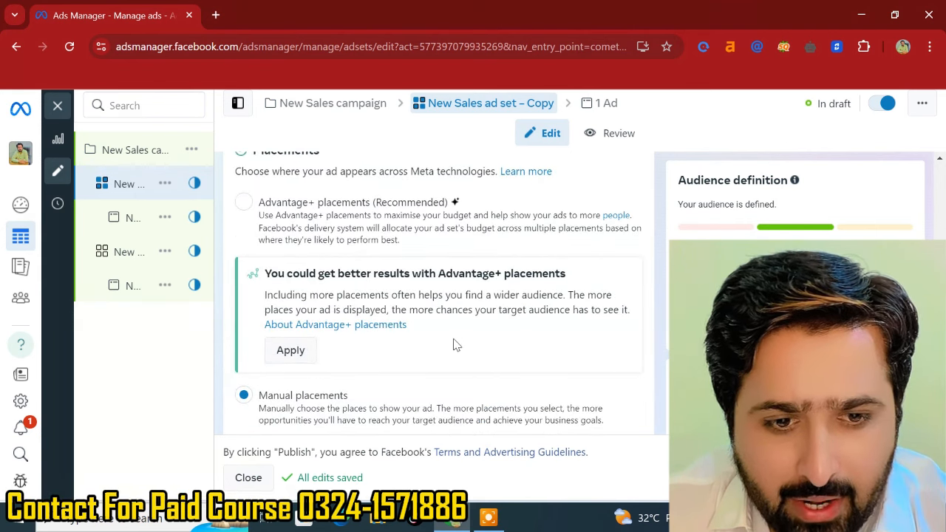
scroll(506, 340, "up", 3)
scroll(504, 339, "up", 3)
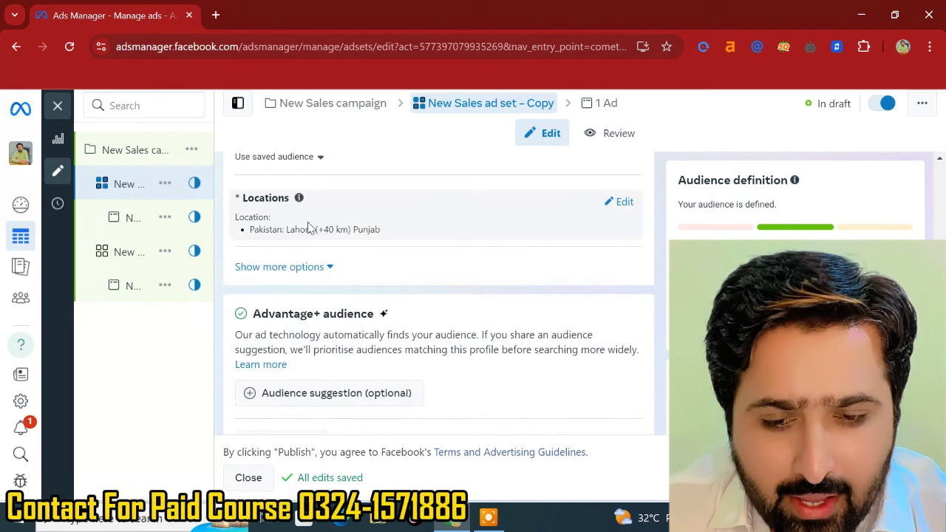
scroll(533, 220, "up", 1)
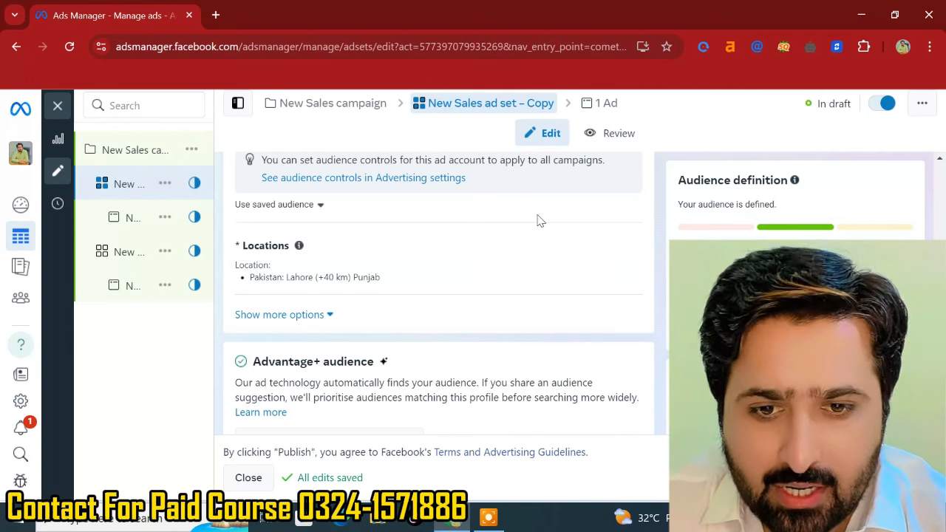
scroll(539, 220, "up", 3)
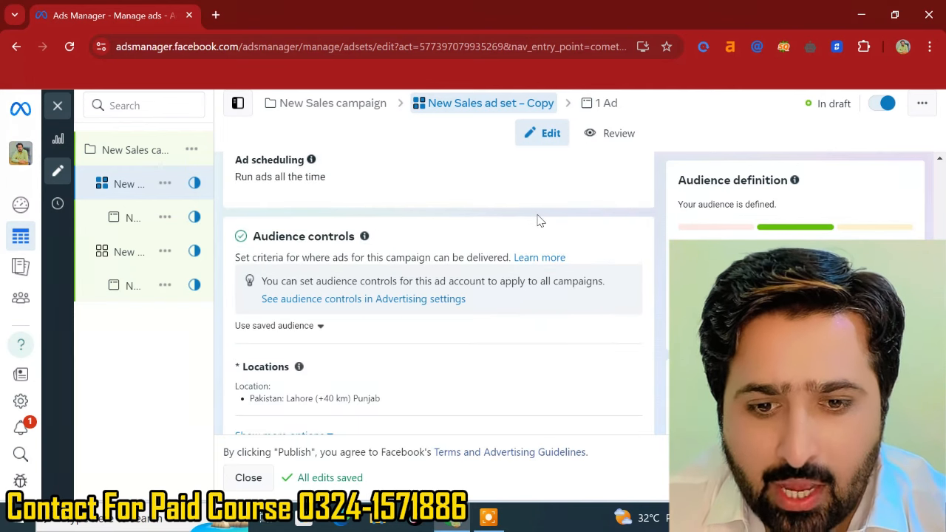
scroll(539, 220, "down", 3)
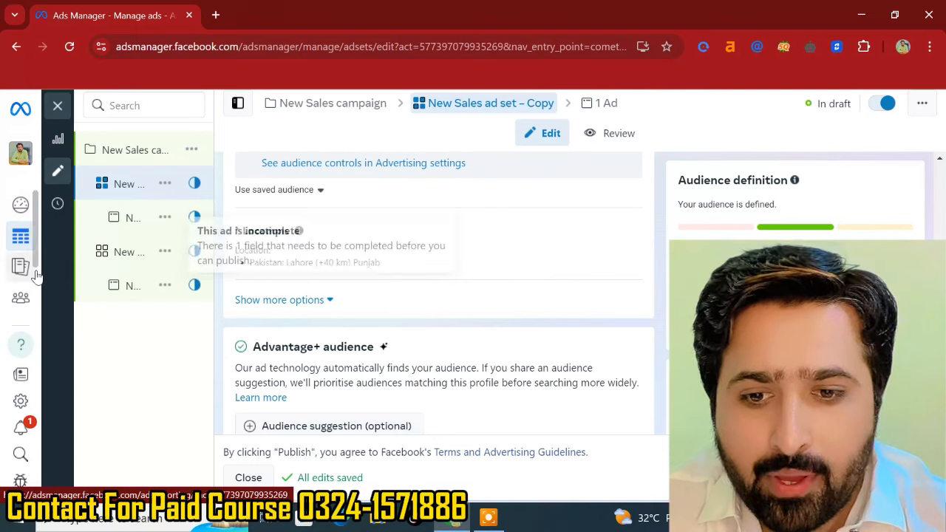
Open the original ad and its ad set, and check that ad set's budget and scheduling settings.
left_click(131, 287)
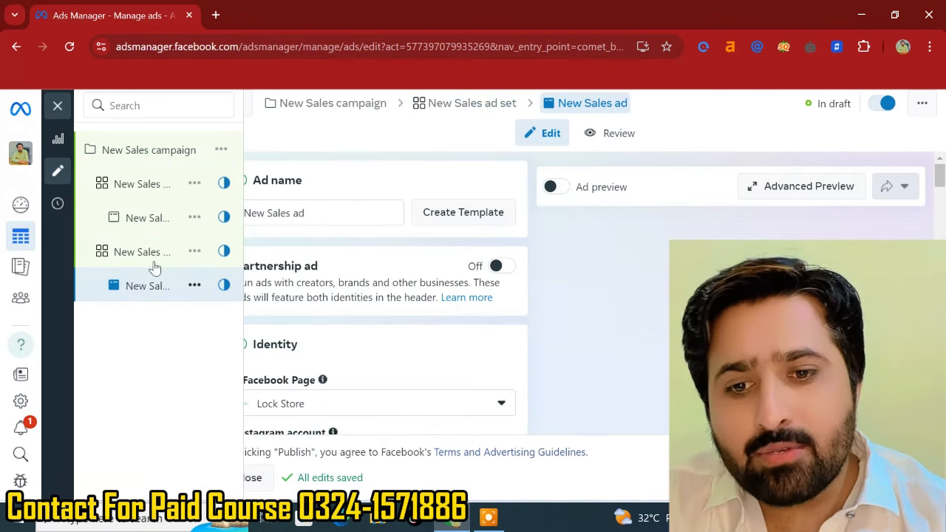
left_click(154, 254)
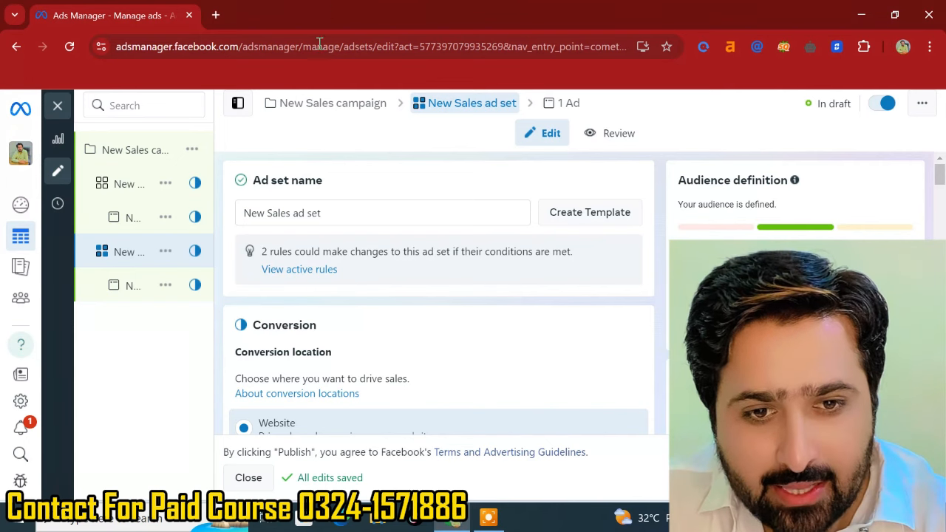
scroll(319, 305, "down", 15)
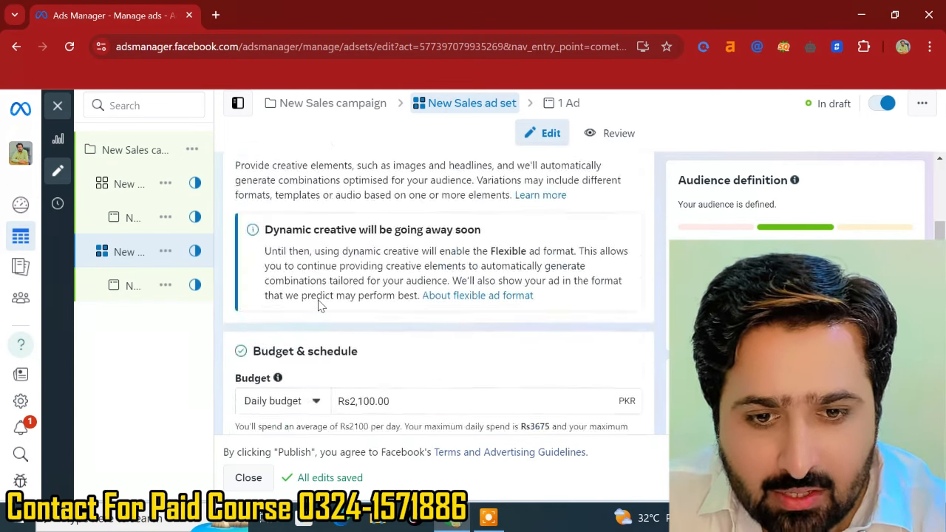
scroll(320, 304, "down", 2)
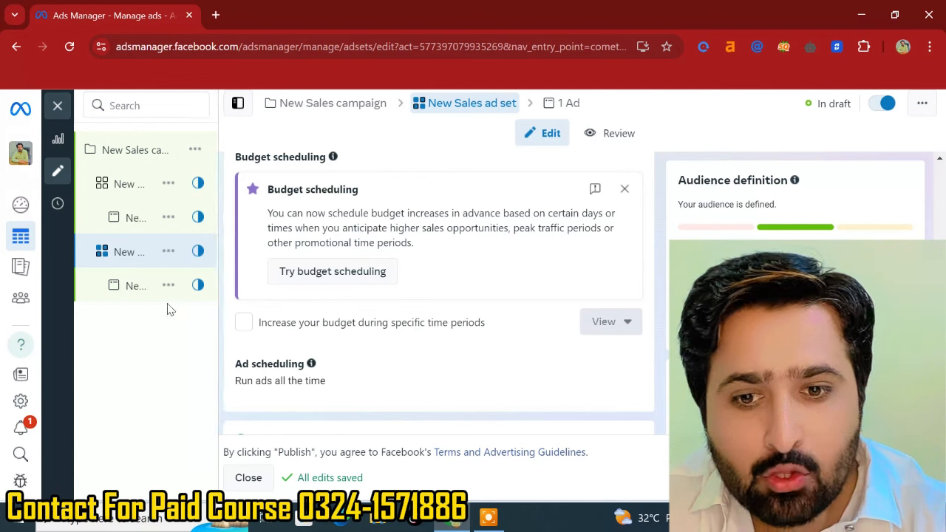